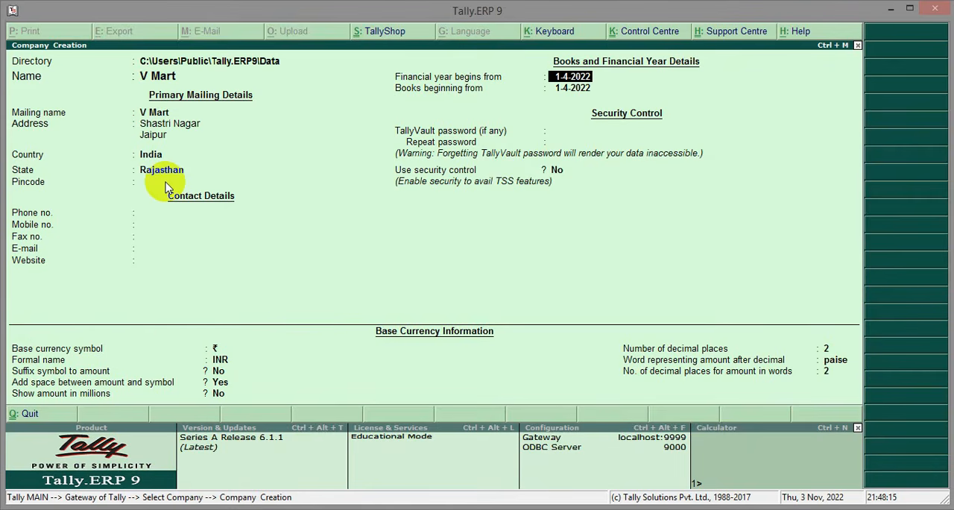
Create the company V Mart with the financial year beginning 1-4-2022 and the default security and INR currency settings
{"action": "key", "text": "Return"}
{"action": "key", "text": "Return"}
{"action": "key", "text": "Return"}
{"action": "key", "text": "Return"}
{"action": "key", "text": "Return"}
{"action": "key", "text": "Return"}
{"action": "key", "text": "Return"}
{"action": "key", "text": "Return"}
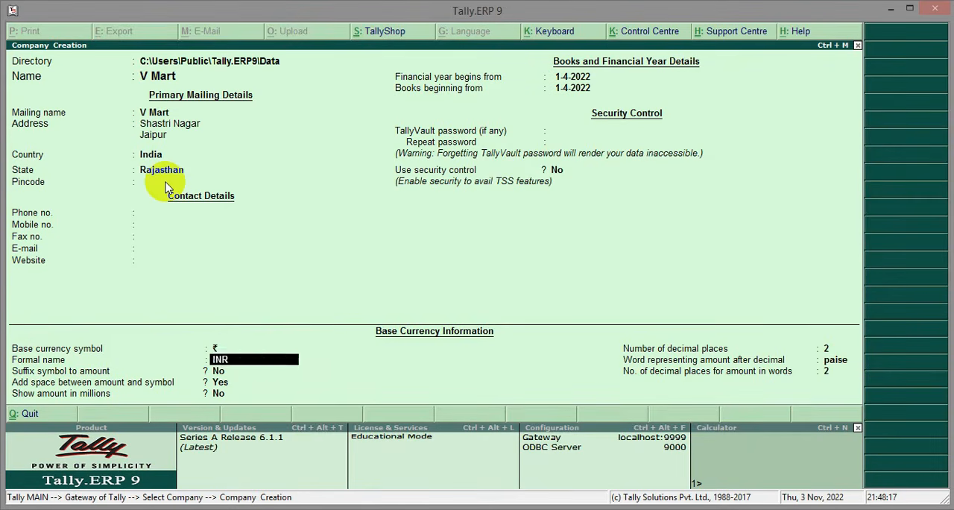
{"action": "key", "text": "Return"}
{"action": "key", "text": "Return"}
{"action": "key", "text": "Return"}
{"action": "key", "text": "Return"}
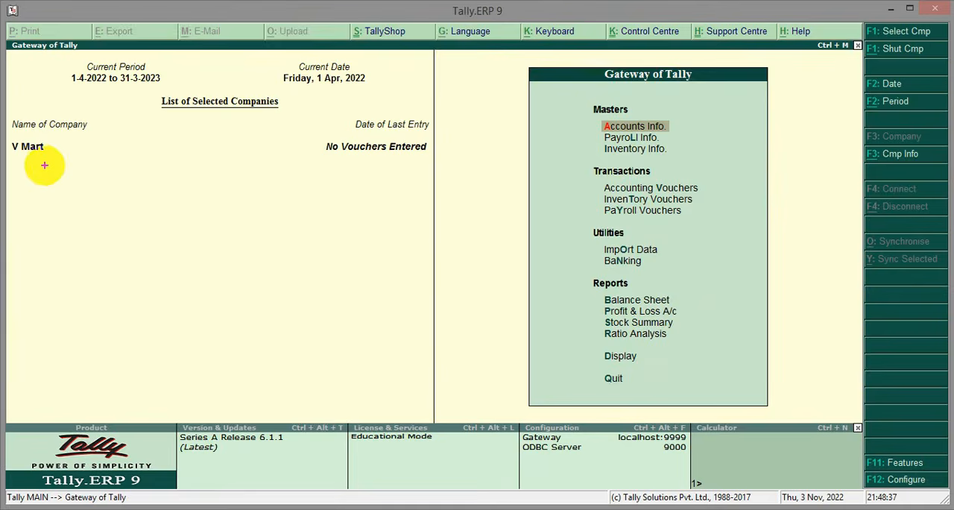
{"action": "left_click_drag", "start_coordinate": [69, 194], "coordinate": [87, 234]}
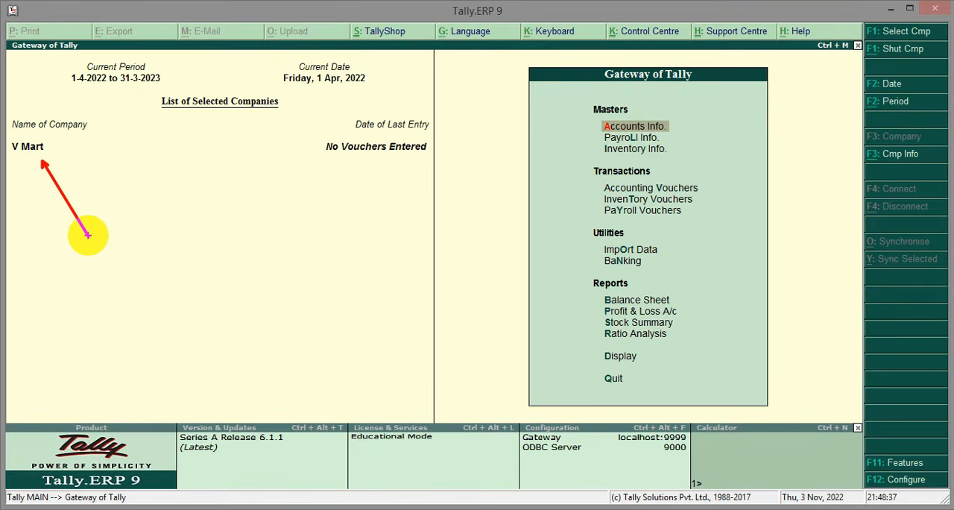
Enable Goods and Services Tax in the company's statutory and taxation features and open its GST details for setup
{"action": "mouse_move", "coordinate": [858, 450]}
{"action": "left_mouse_down"}
{"action": "mouse_move", "coordinate": [870, 469]}
{"action": "mouse_move", "coordinate": [936, 484]}
{"action": "mouse_move", "coordinate": [936, 473]}
{"action": "left_mouse_up"}
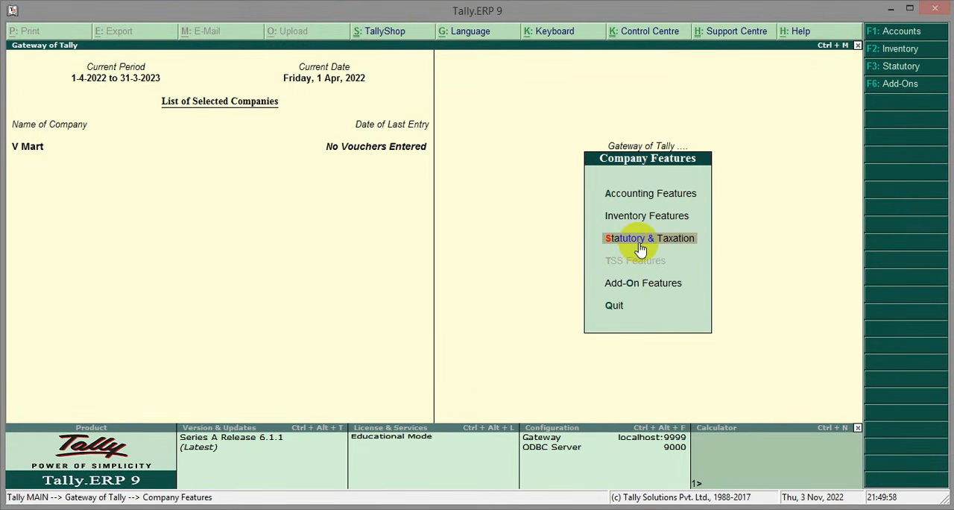
{"action": "left_click", "coordinate": [639, 246]}
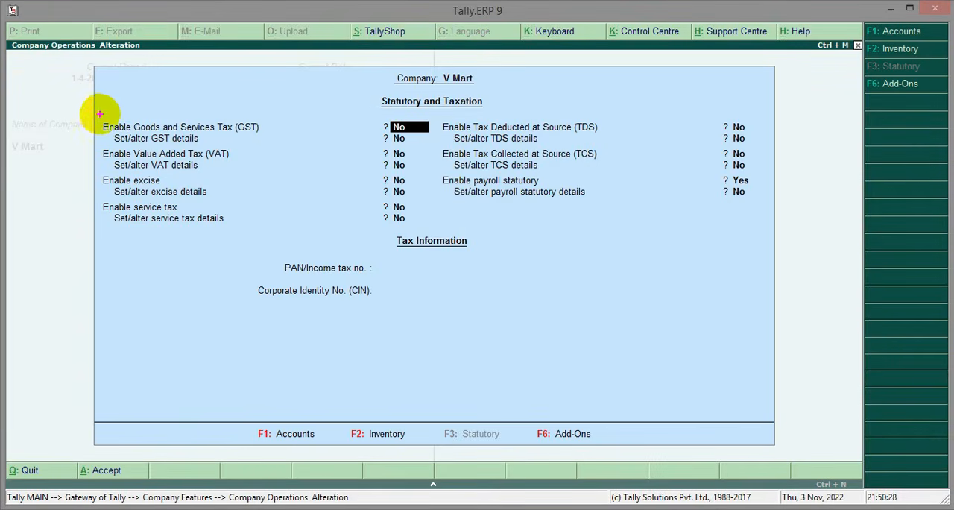
{"action": "left_click_drag", "start_coordinate": [97, 114], "coordinate": [430, 137]}
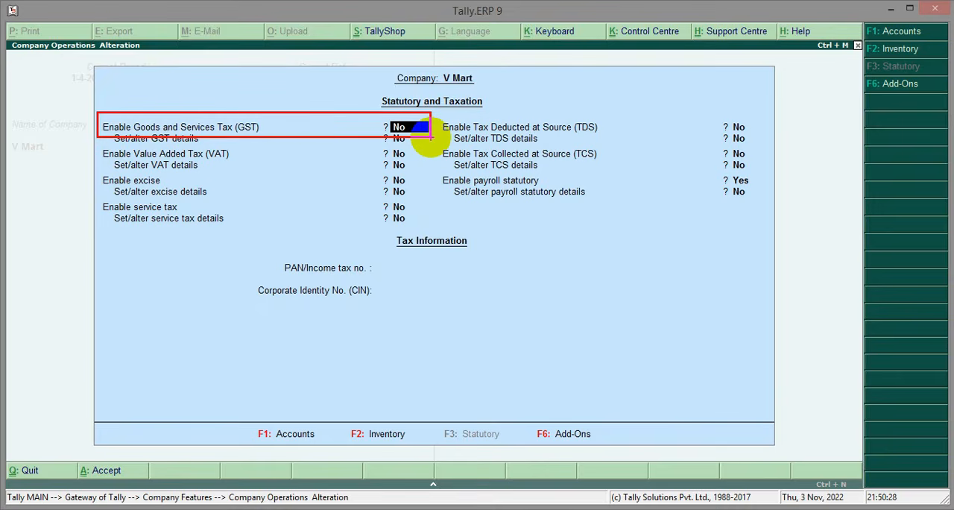
{"action": "type", "text": "y"}
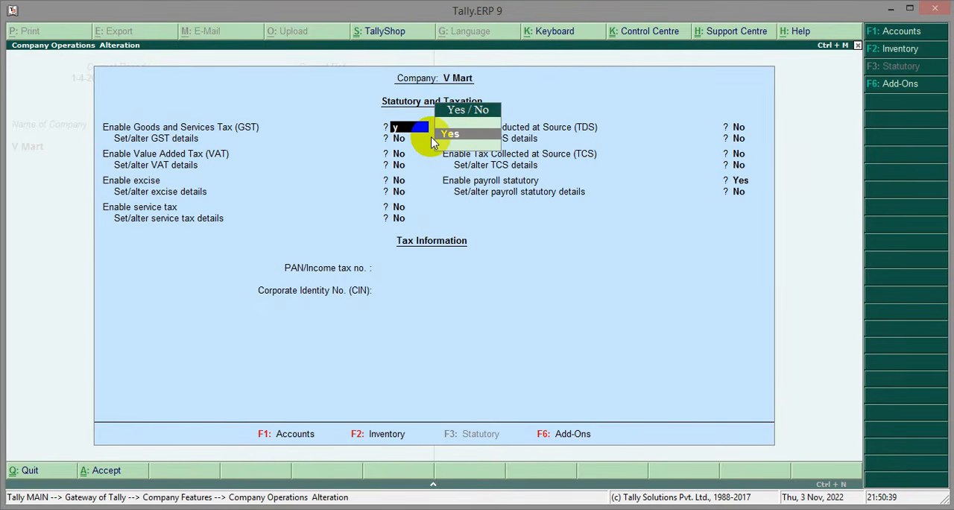
{"action": "key", "text": "Return"}
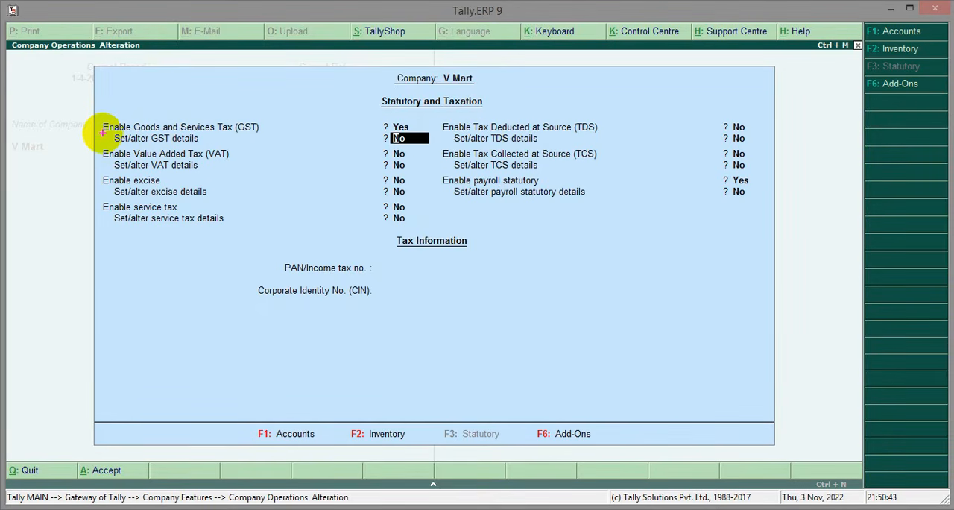
{"action": "left_click_drag", "start_coordinate": [104, 133], "coordinate": [228, 146]}
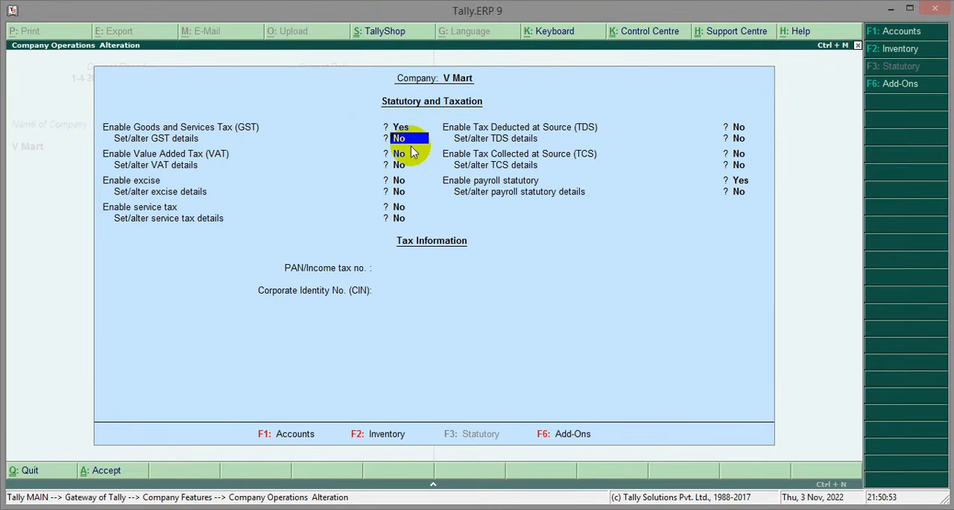
{"action": "key", "text": "y"}
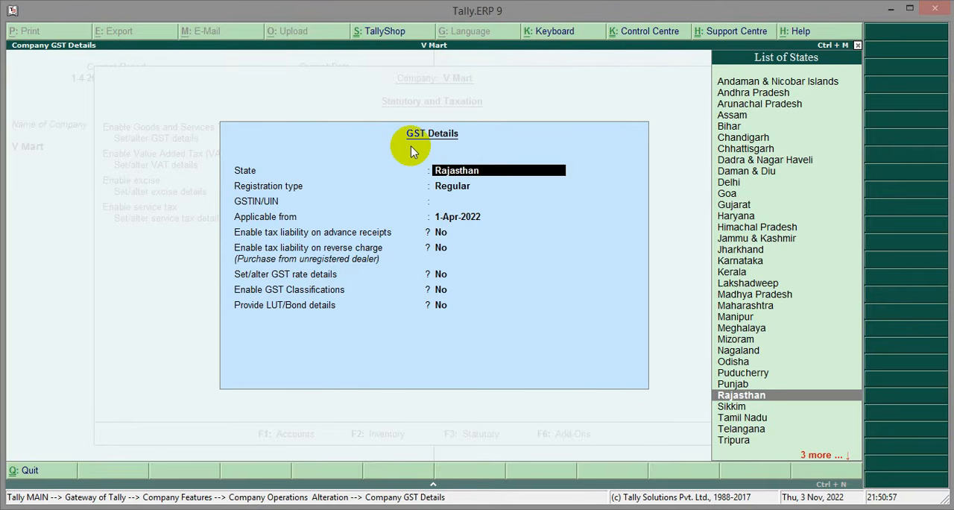
Fill in the company GST details with state Rajasthan, registration type Regular, the company's GSTIN and applicability from 1-Apr-2022
{"action": "key", "text": "Return"}
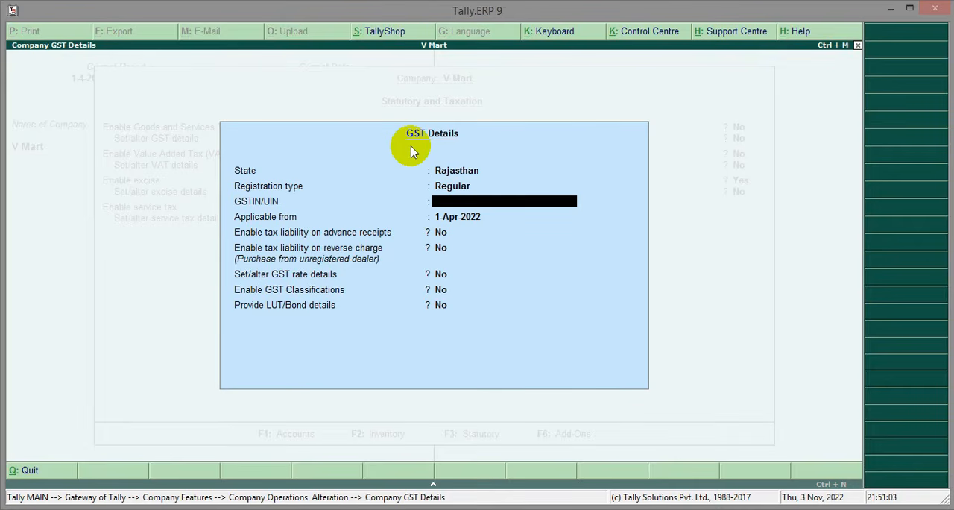
{"action": "type", "text": "21HFHFHF555"}
{"action": "key", "text": "Return"}
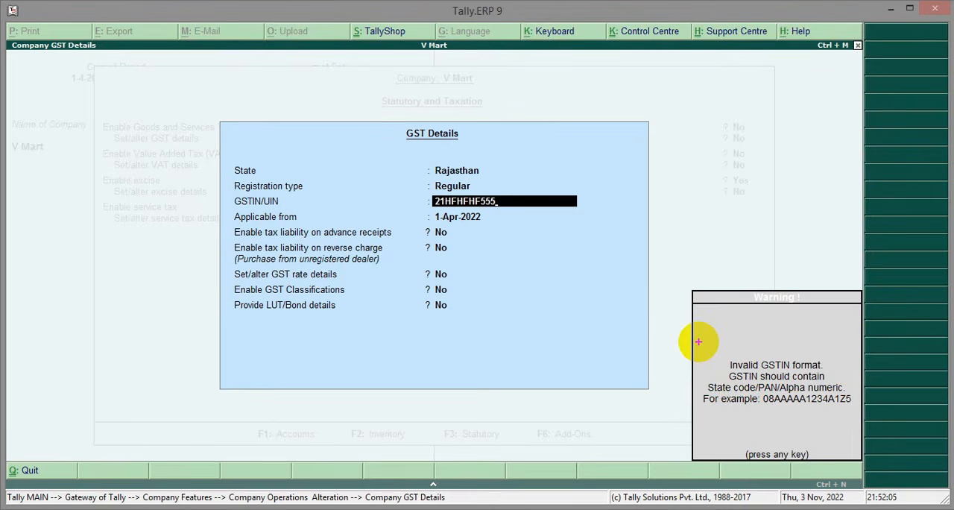
{"action": "mouse_move", "coordinate": [699, 341]}
{"action": "left_mouse_down"}
{"action": "mouse_move", "coordinate": [727, 369]}
{"action": "mouse_move", "coordinate": [857, 422]}
{"action": "left_mouse_up"}
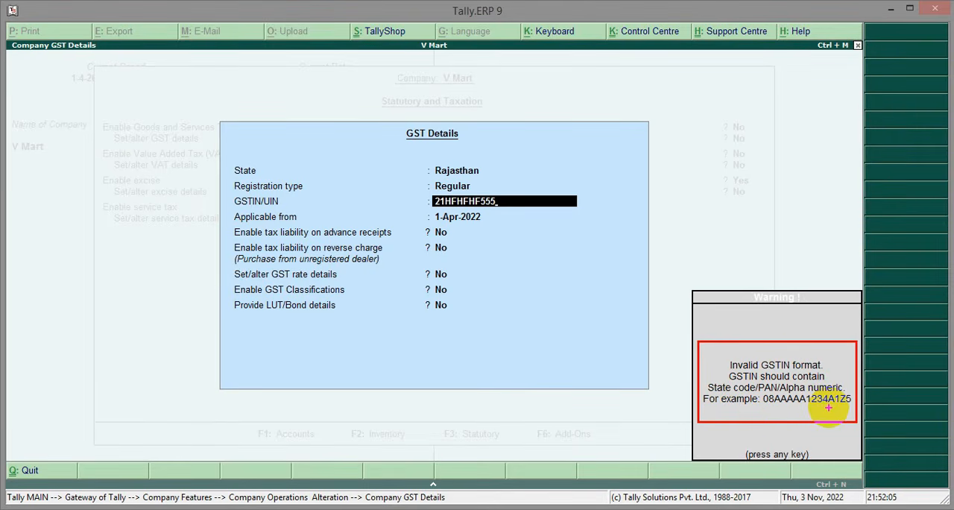
{"action": "key", "text": "Return"}
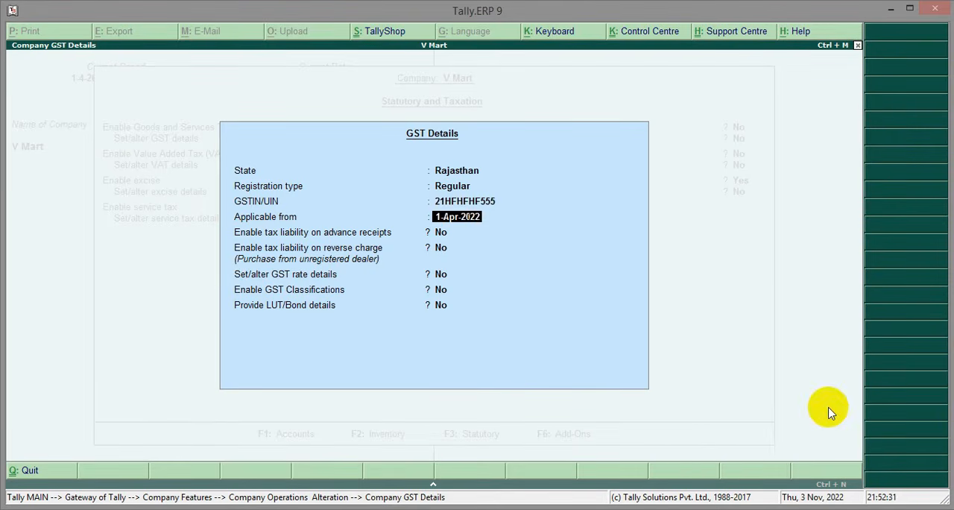
{"action": "key", "text": "Return"}
{"action": "key", "text": "Return"}
{"action": "key", "text": "Return"}
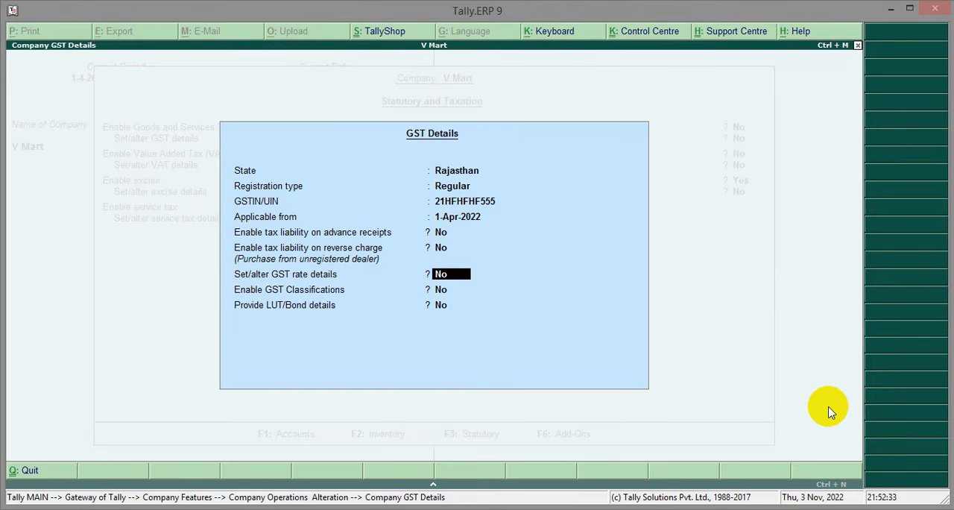
Set the company's GST rate details to Taxable with 28% integrated tax and 0% cess
{"action": "left_click_drag", "start_coordinate": [225, 263], "coordinate": [475, 285]}
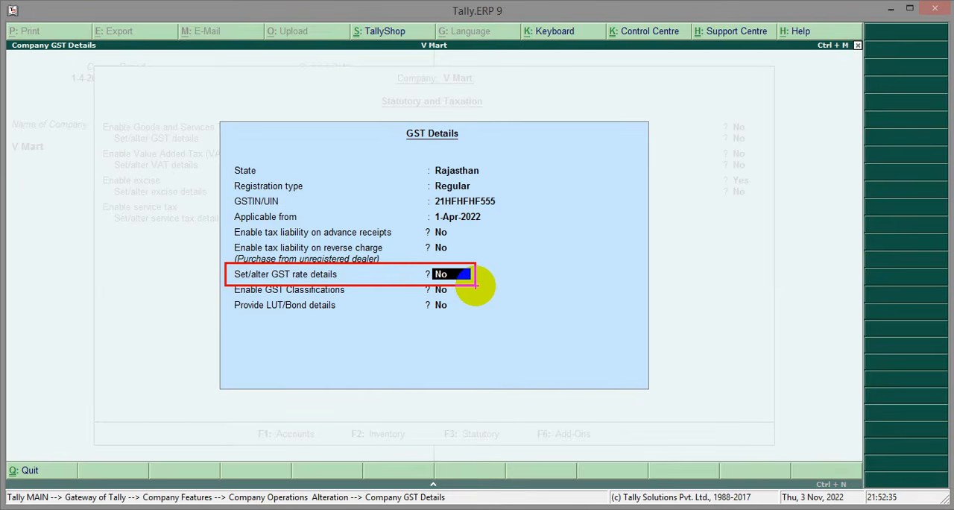
{"action": "key", "text": "y"}
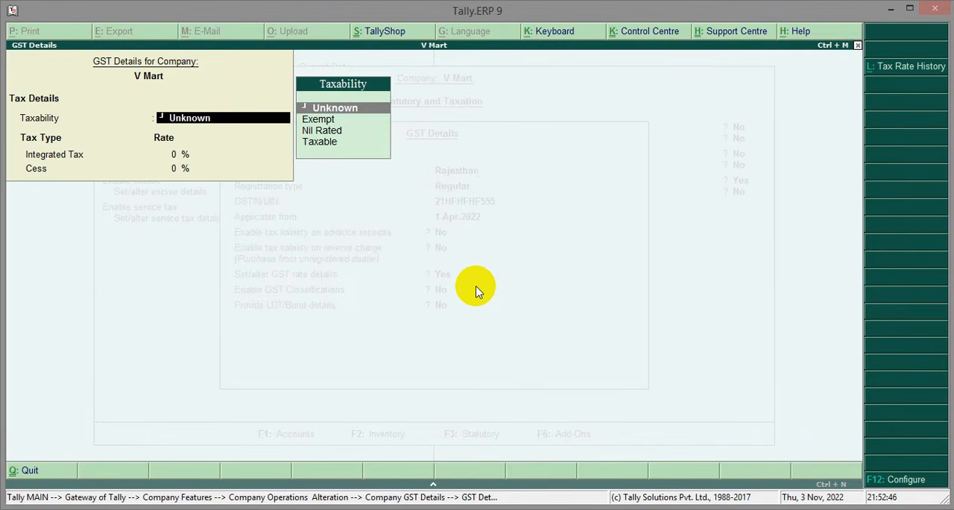
{"action": "key", "text": "Down"}
{"action": "key", "text": "Down"}
{"action": "key", "text": "Down"}
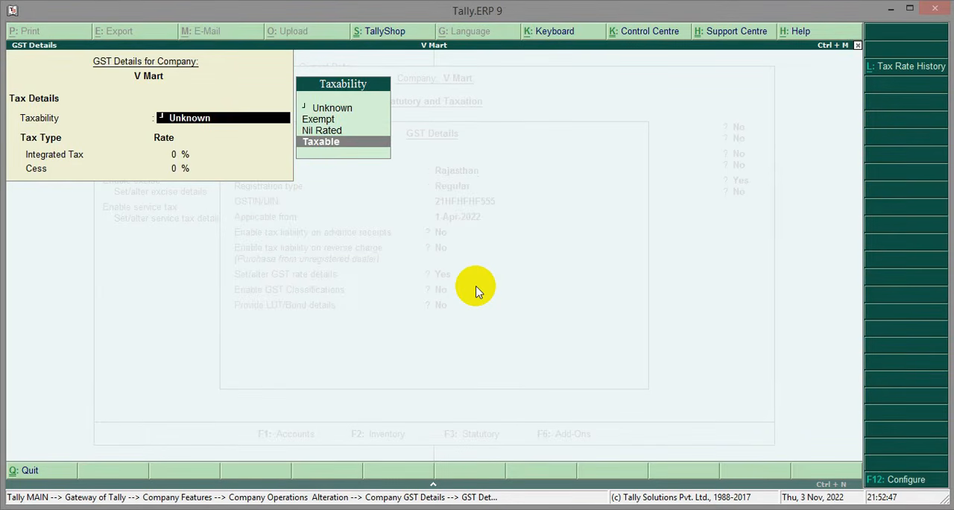
{"action": "key", "text": "Return"}
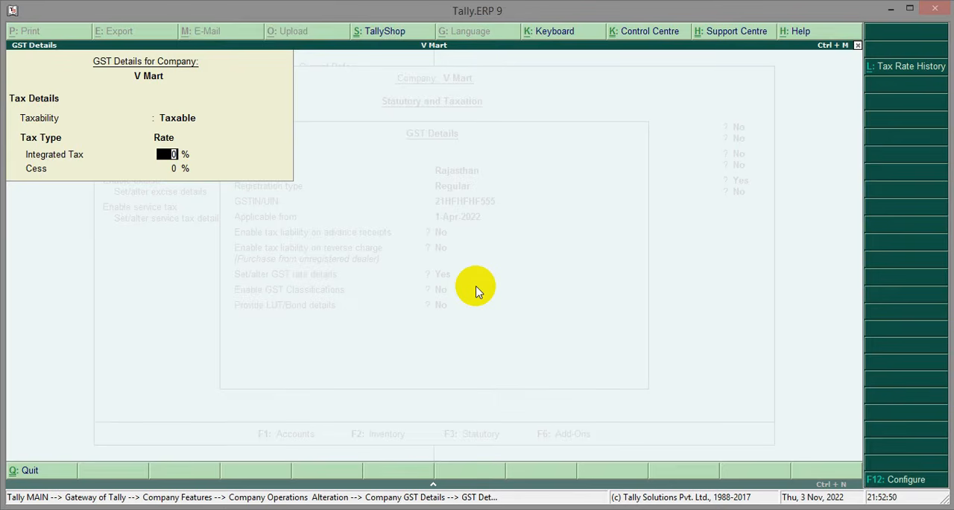
{"action": "type", "text": "28"}
{"action": "key", "text": "Return"}
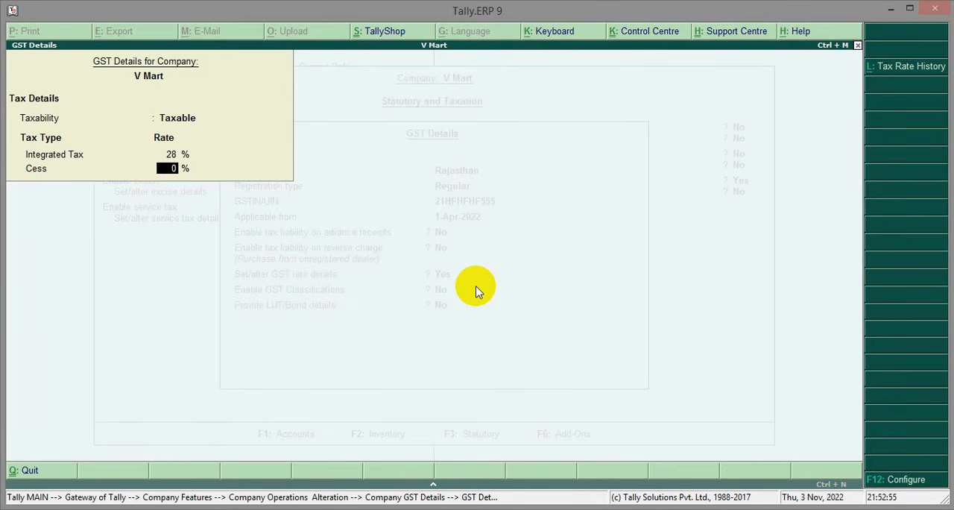
{"action": "key", "text": "Return"}
Accept the GST details and save the statutory and taxation features, keeping the other taxes at their defaults and the tax information blank
{"action": "key", "text": "Return"}
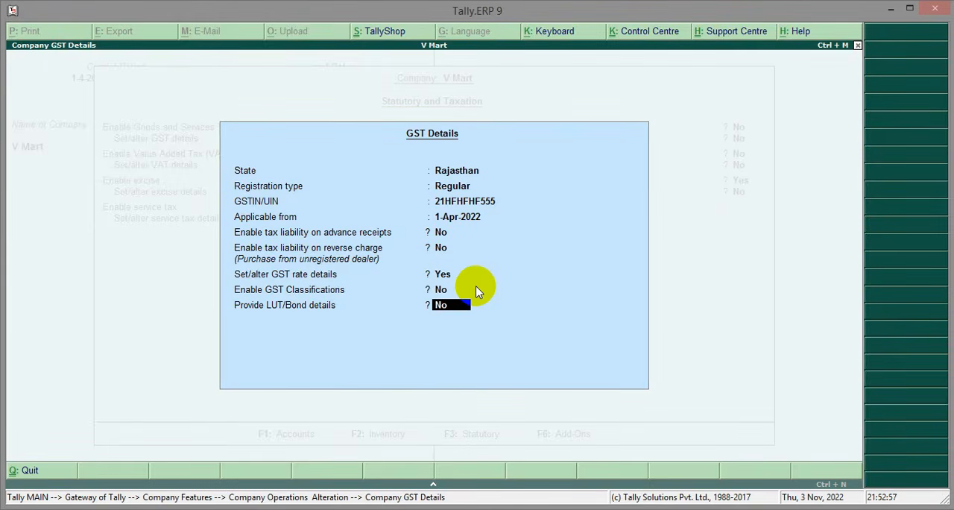
{"action": "key", "text": "Return"}
{"action": "key", "text": "Return"}
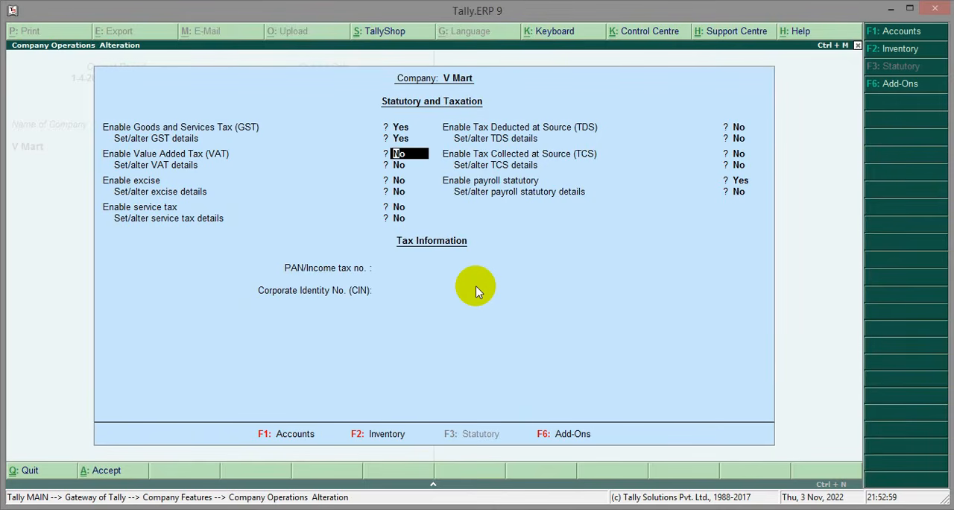
{"action": "key", "text": "Return"}
{"action": "key", "text": "Return"}
{"action": "key", "text": "Return"}
{"action": "key", "text": "Return"}
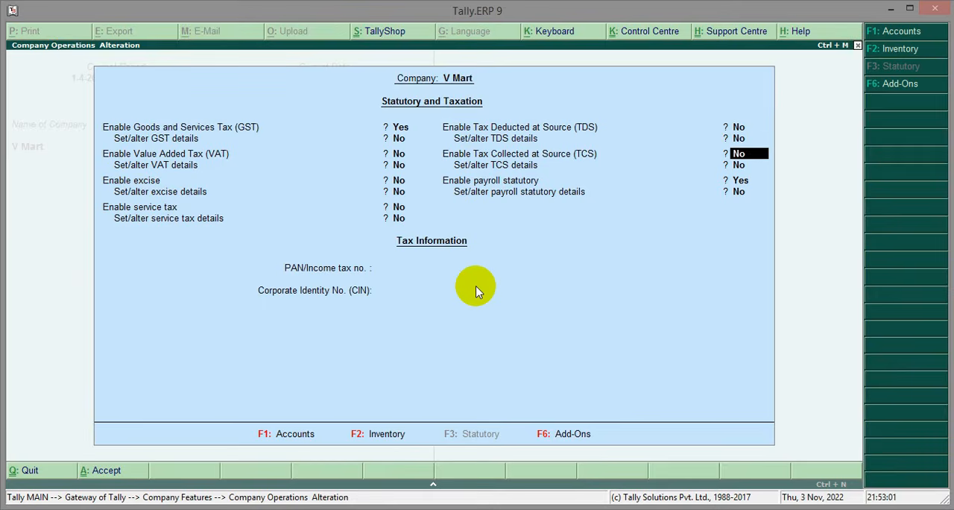
{"action": "key", "text": "Return"}
{"action": "key", "text": "Return"}
{"action": "key", "text": "Return"}
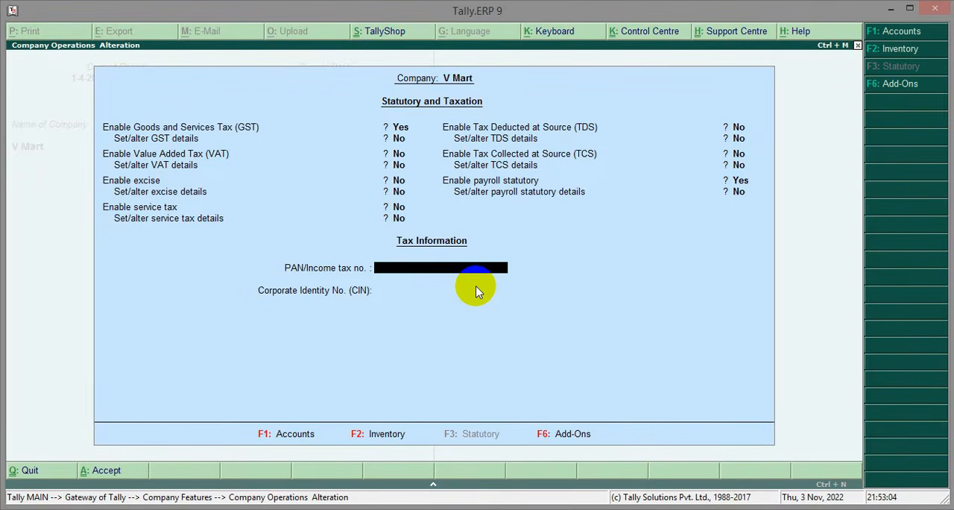
{"action": "key", "text": "Return"}
{"action": "key", "text": "Return"}
{"action": "key", "text": "Return"}
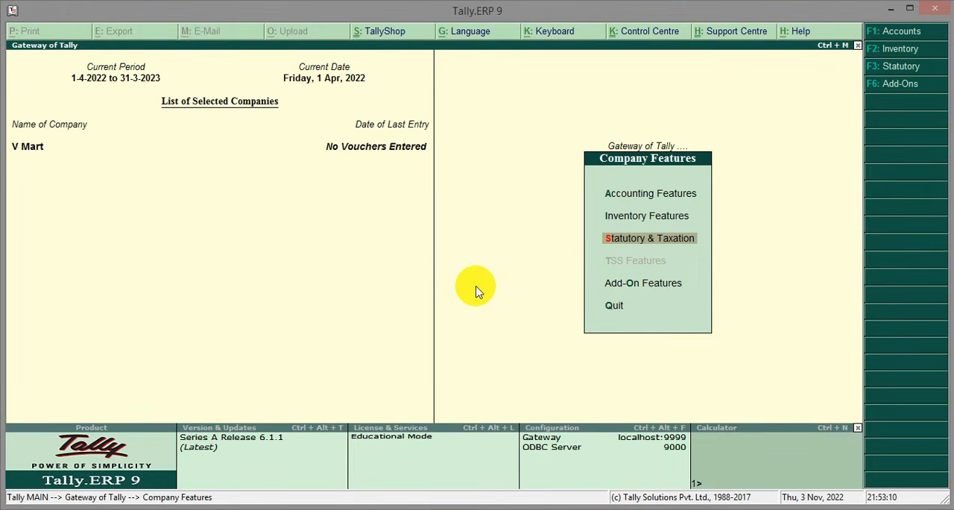
Start a purchase voucher with supplier invoice number 125 dated 1-Apr-2022
{"action": "key", "text": "Escape"}
{"action": "left_click_drag", "start_coordinate": [620, 193], "coordinate": [709, 195]}
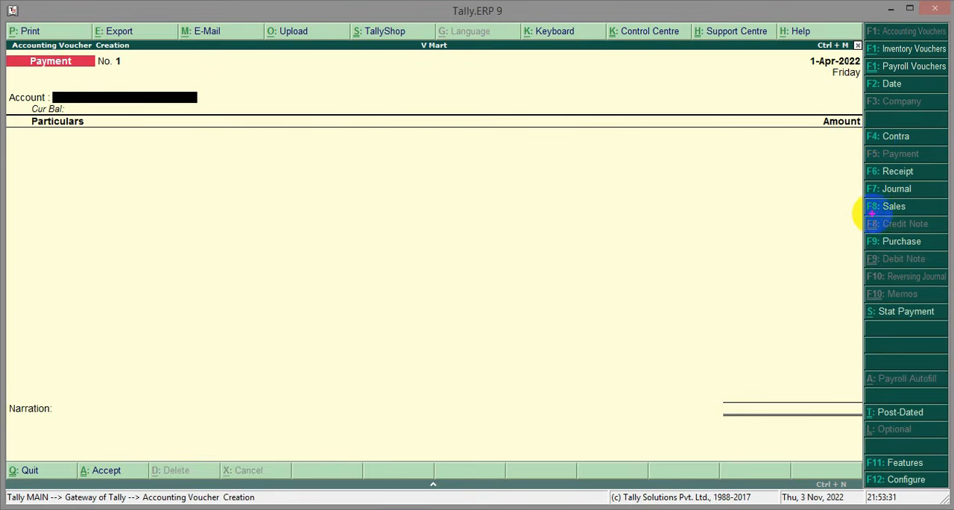
{"action": "left_click_drag", "start_coordinate": [857, 231], "coordinate": [942, 258]}
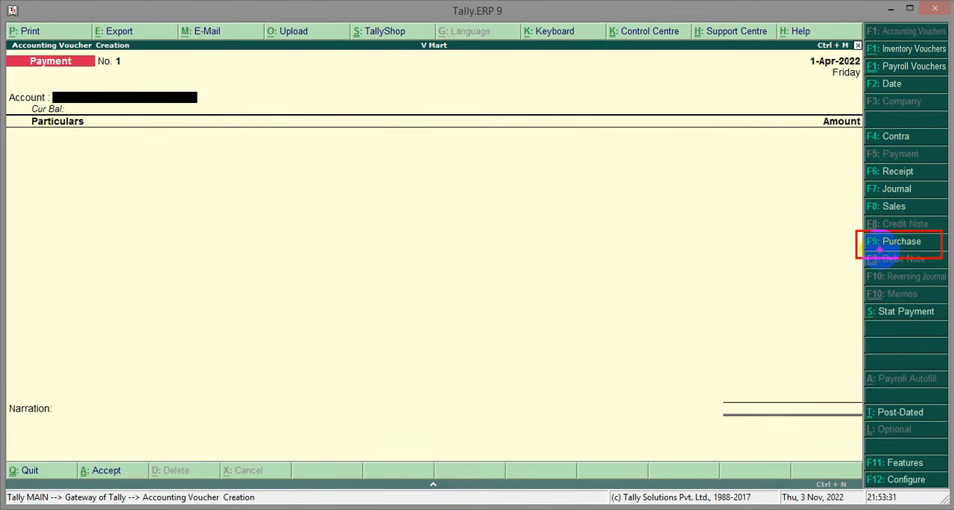
{"action": "left_click", "coordinate": [880, 250]}
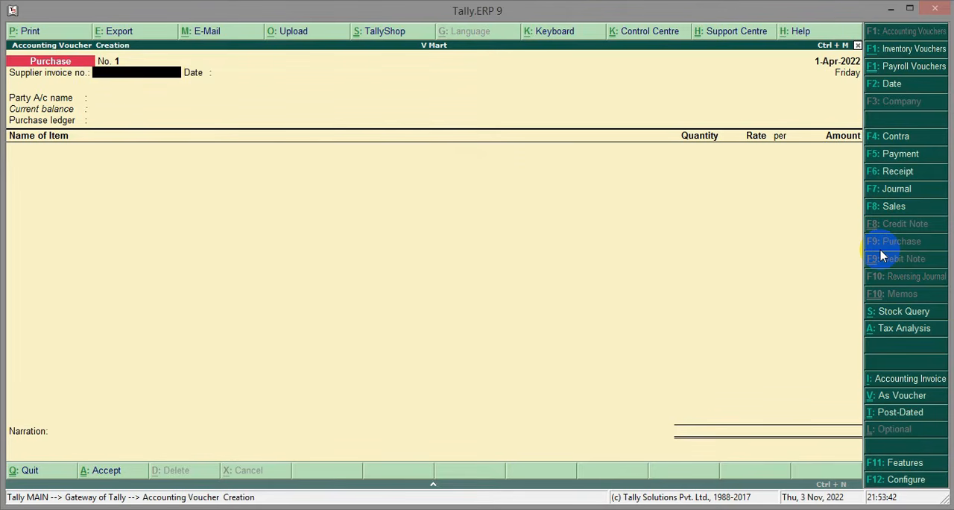
{"action": "type", "text": "125"}
{"action": "key", "text": "Return"}
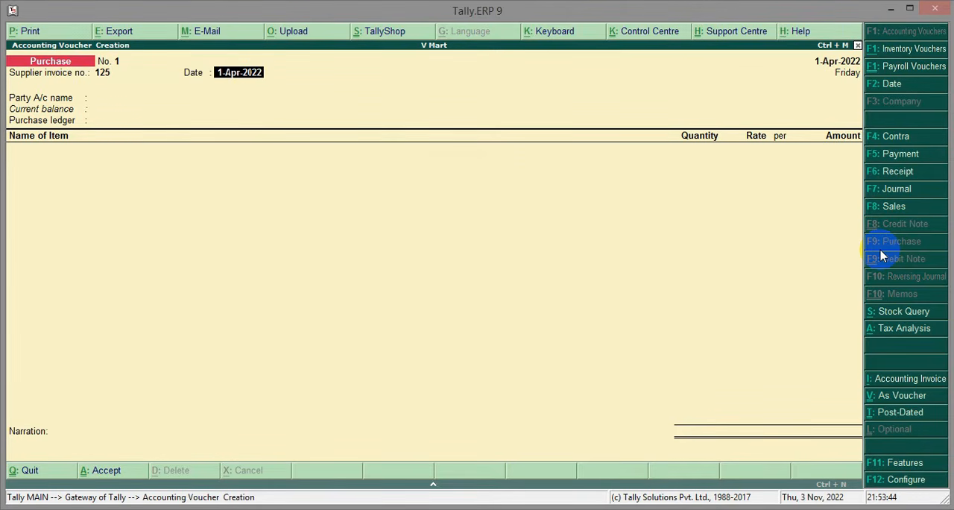
{"action": "key", "text": "Return"}
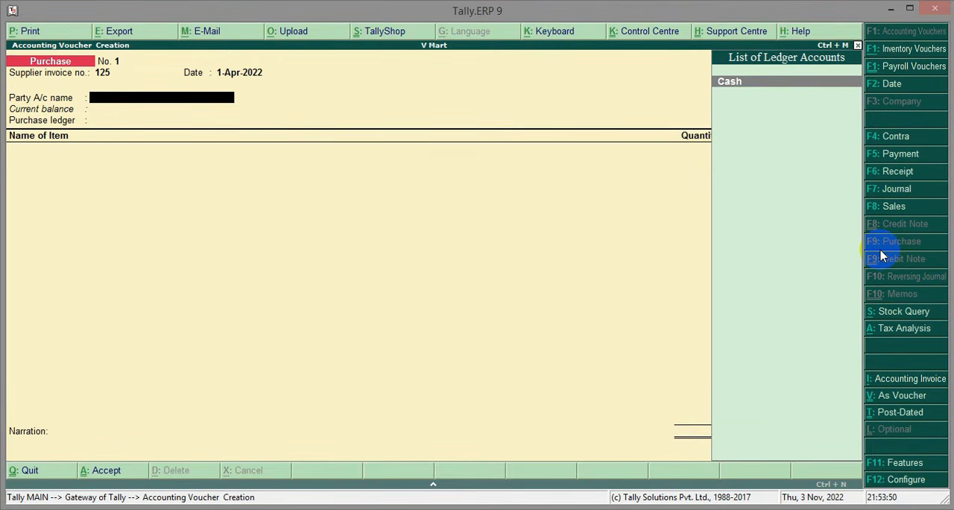
Create a new party ledger with the supplier's name under the Sundry Creditors group
{"action": "key", "text": "alt+c"}
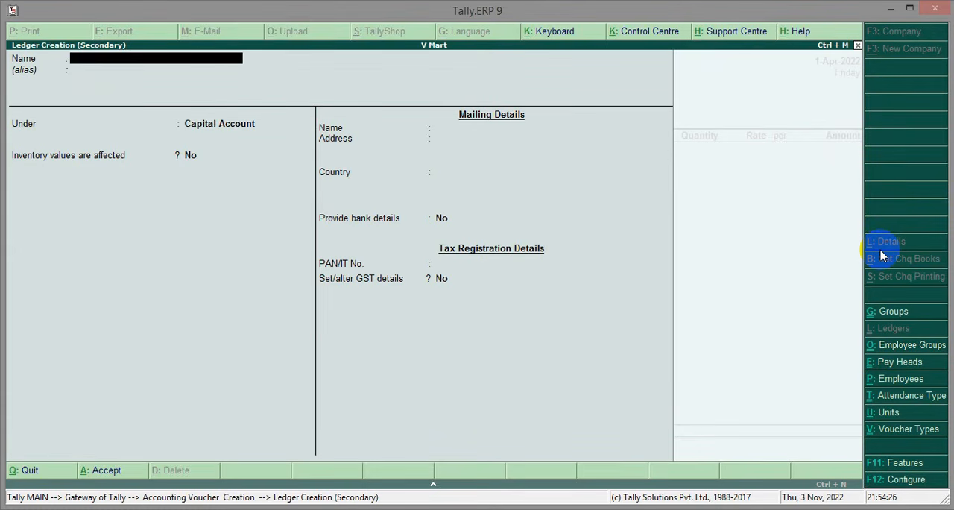
{"action": "type", "text": "Ravi Ajmer"}
{"action": "key", "text": "Return"}
{"action": "key", "text": "Return"}
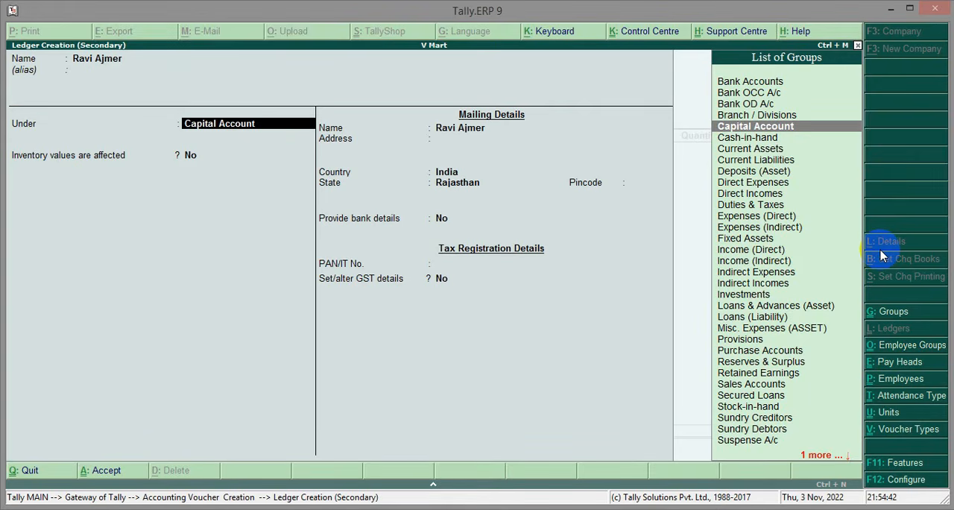
{"action": "type", "text": "Sun"}
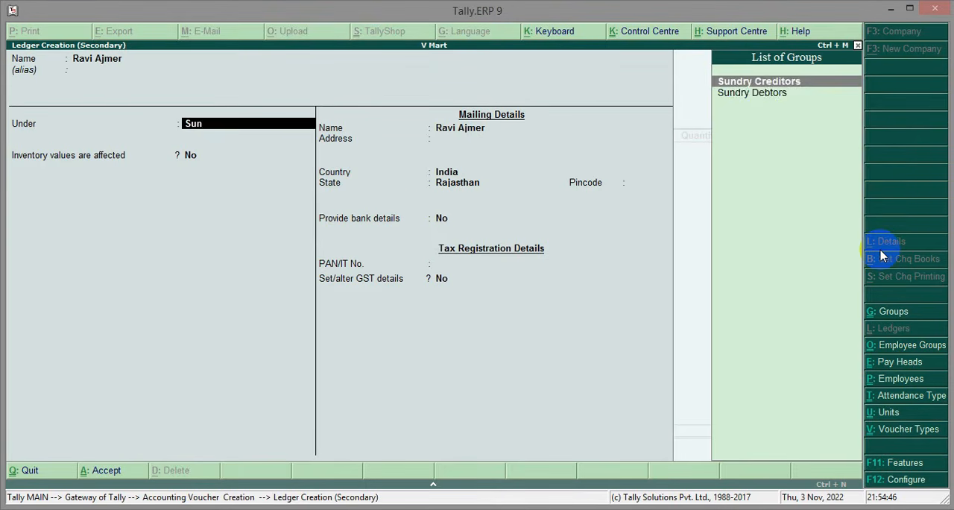
{"action": "key", "text": "Return"}
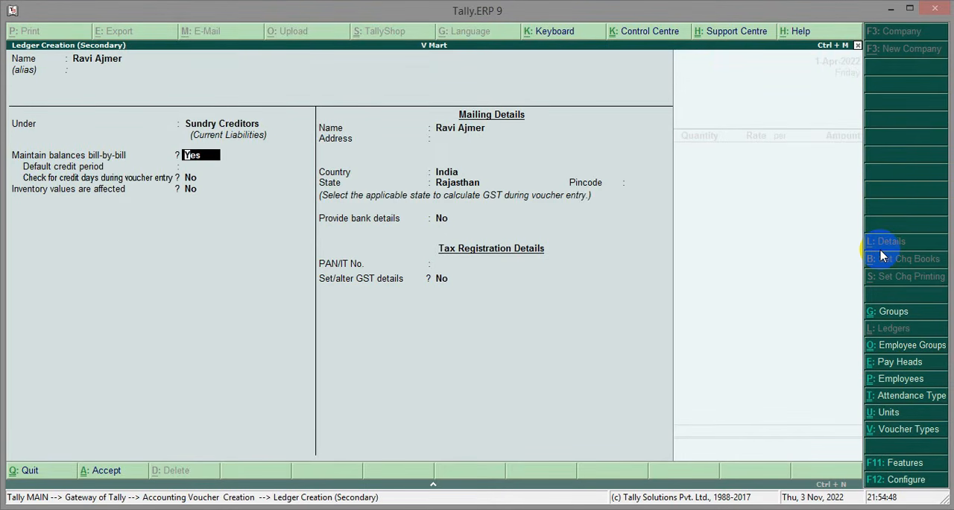
Keep bill-by-bill balances on, state Rajasthan and bank details off for the supplier ledger, leaving credit period, address and PAN blank
{"action": "key", "text": "Return"}
{"action": "key", "text": "Return"}
{"action": "key", "text": "Return"}
{"action": "key", "text": "Return"}
{"action": "key", "text": "Return"}
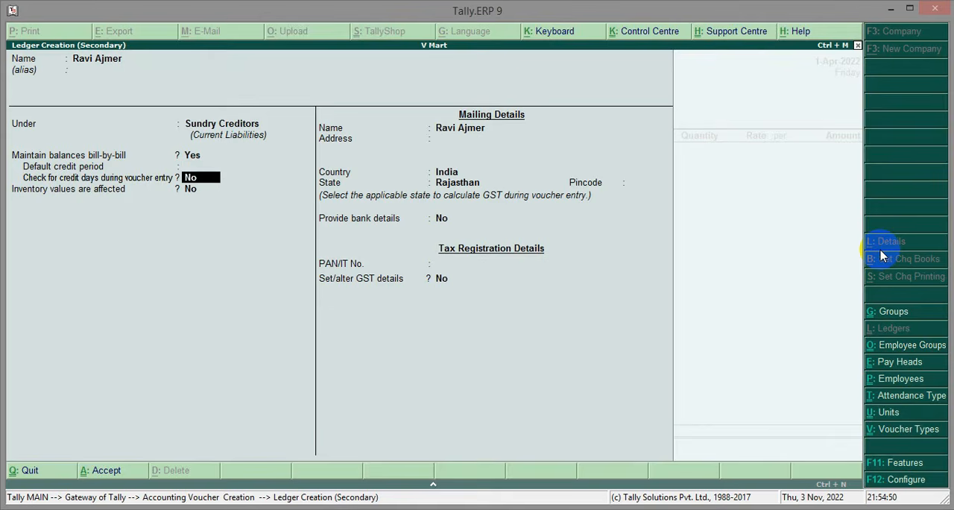
{"action": "key", "text": "Return"}
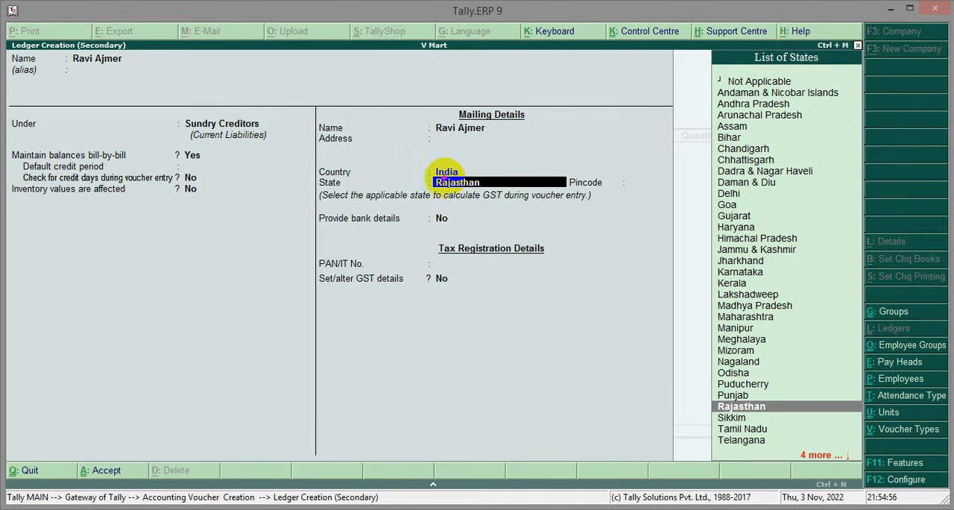
{"action": "mouse_move", "coordinate": [424, 169]}
{"action": "left_mouse_down"}
{"action": "mouse_move", "coordinate": [496, 187]}
{"action": "mouse_move", "coordinate": [550, 183]}
{"action": "mouse_move", "coordinate": [575, 200]}
{"action": "left_mouse_up"}
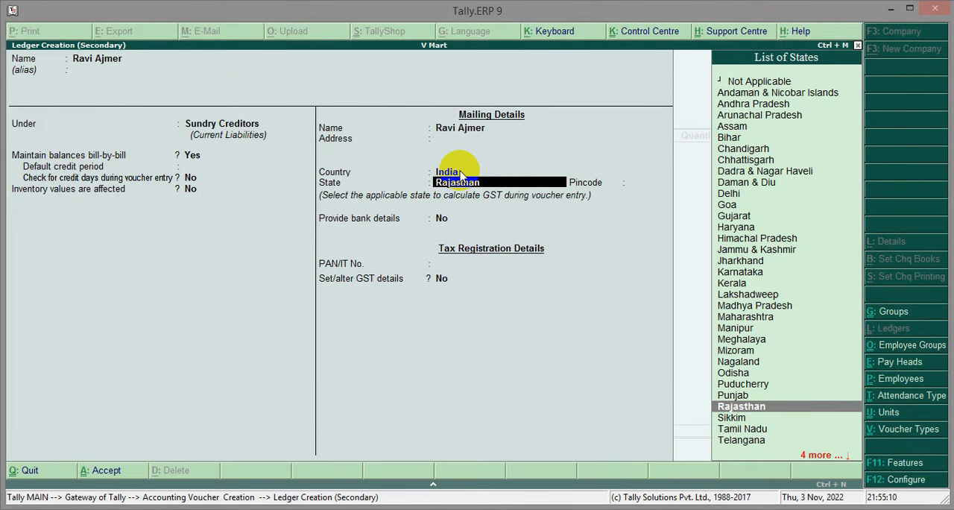
{"action": "key", "text": "Return"}
{"action": "key", "text": "Return"}
{"action": "key", "text": "Return"}
{"action": "key", "text": "Return"}
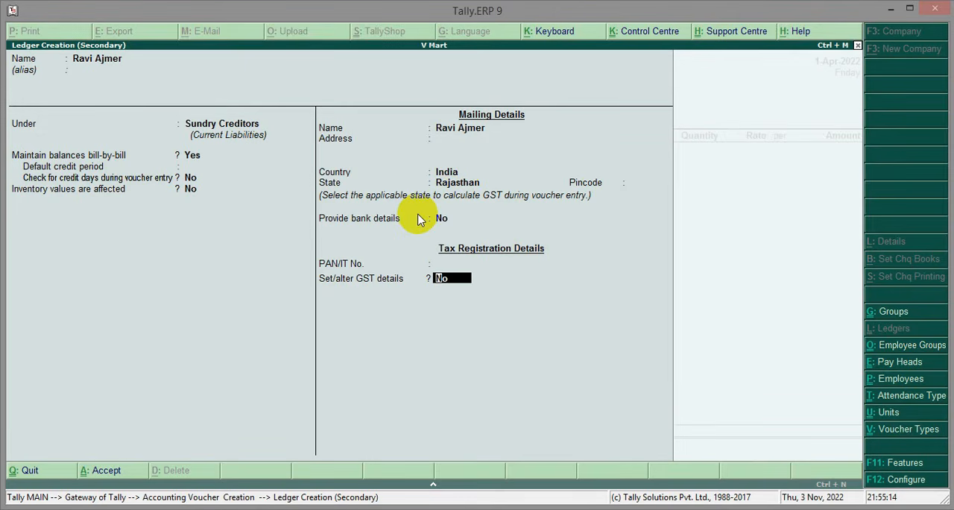
Set the supplier's GST details to registration type Regular, non-e-commerce operator, party type Not Applicable and the supplier's GSTIN, and save the ledger
{"action": "left_click", "coordinate": [443, 292]}
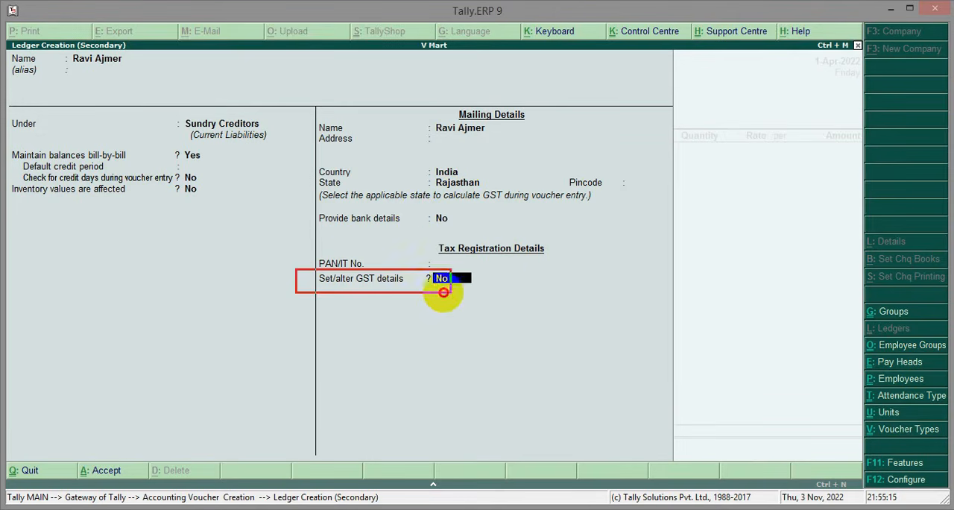
{"action": "left_click_drag", "start_coordinate": [447, 291], "coordinate": [486, 293]}
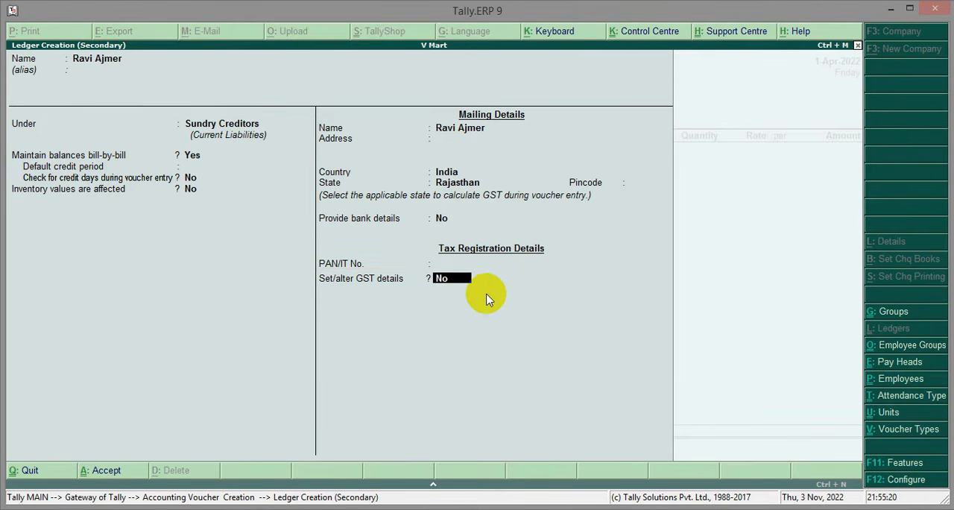
{"action": "key", "text": "y"}
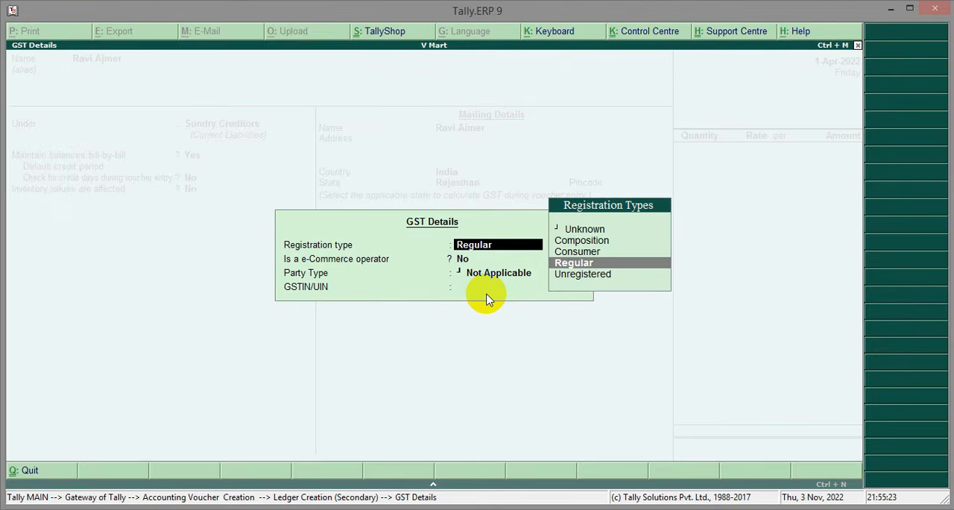
{"action": "key", "text": "Return"}
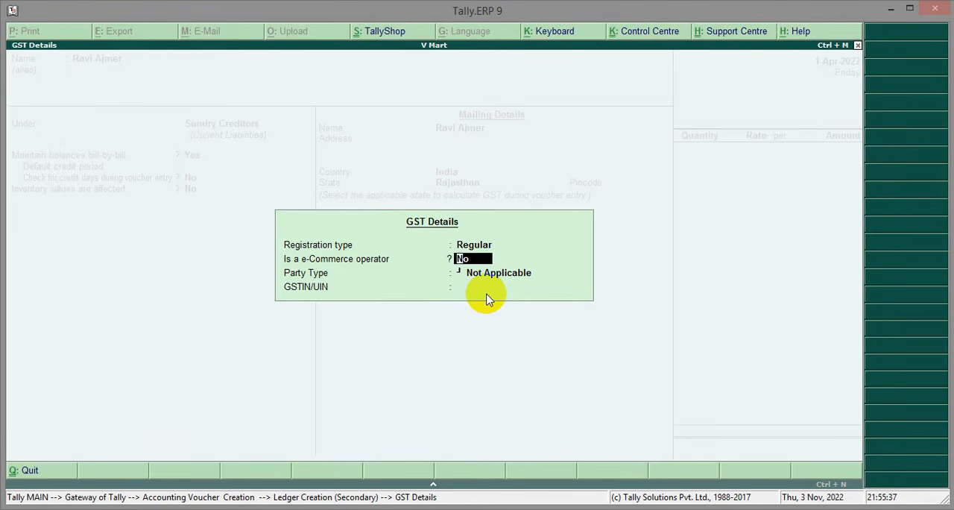
{"action": "type", "text": "y"}
{"action": "type", "text": "n"}
{"action": "key", "text": "Return"}
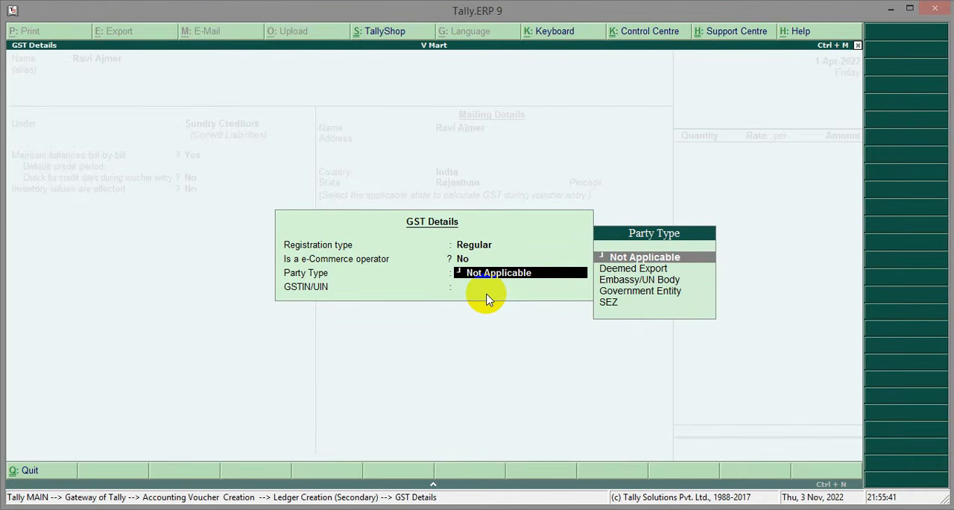
{"action": "key", "text": "Return"}
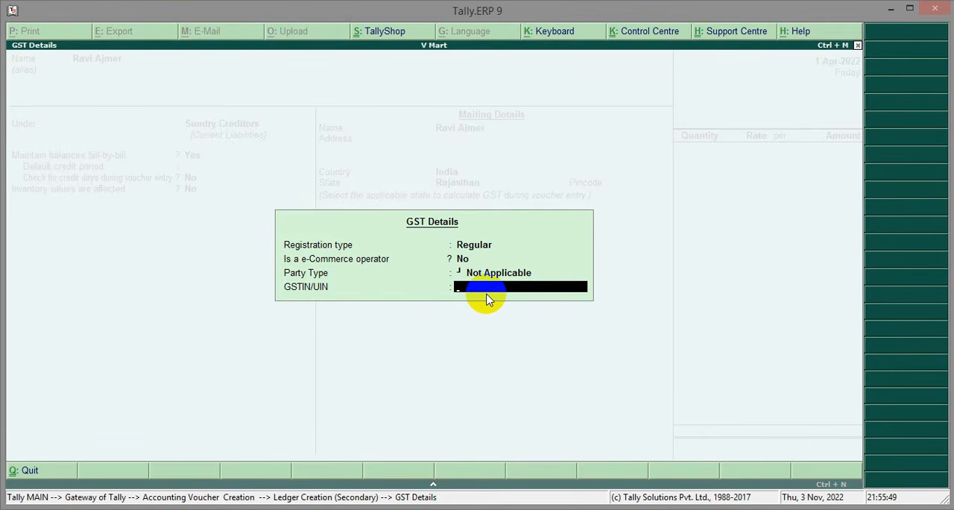
{"action": "type", "text": "12552222"}
{"action": "key", "text": "Return"}
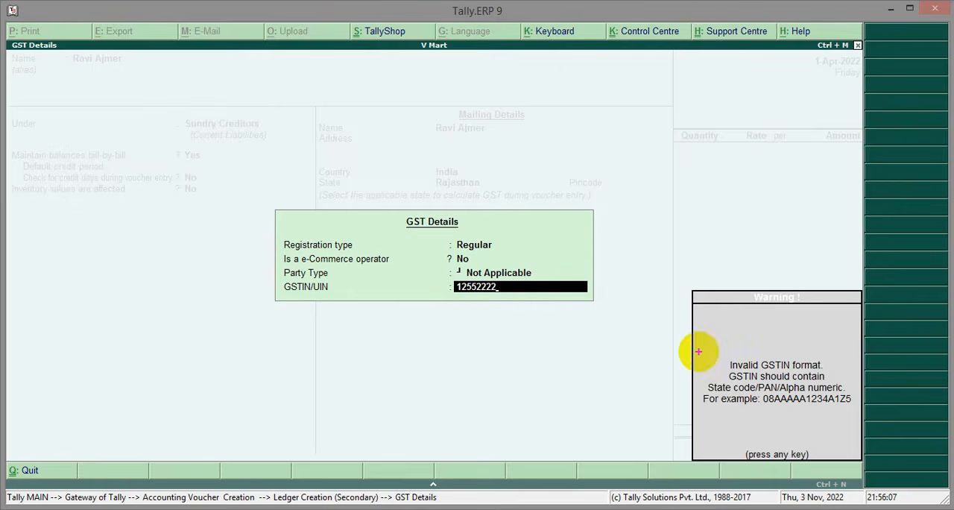
{"action": "mouse_move", "coordinate": [699, 353]}
{"action": "left_mouse_down"}
{"action": "mouse_move", "coordinate": [734, 381]}
{"action": "mouse_move", "coordinate": [815, 413]}
{"action": "mouse_move", "coordinate": [858, 417]}
{"action": "left_mouse_up"}
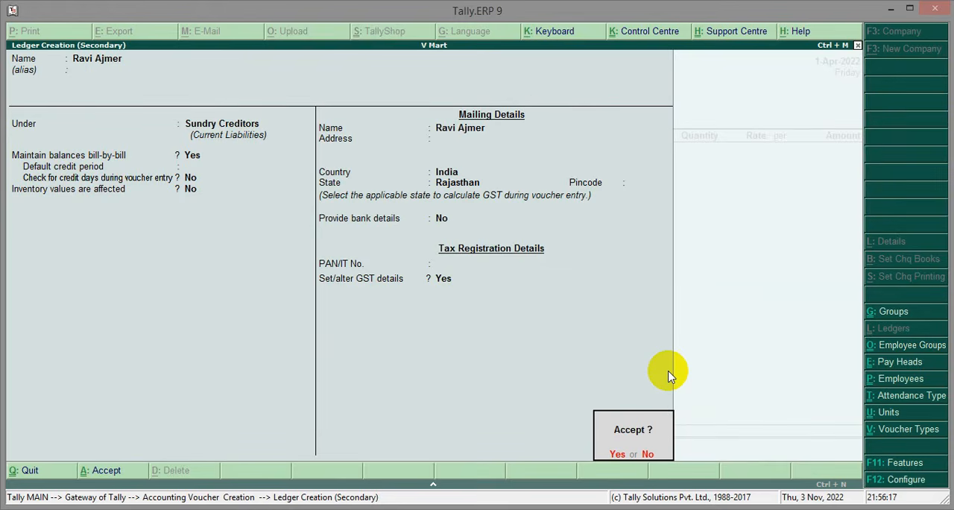
{"action": "key", "text": "Return"}
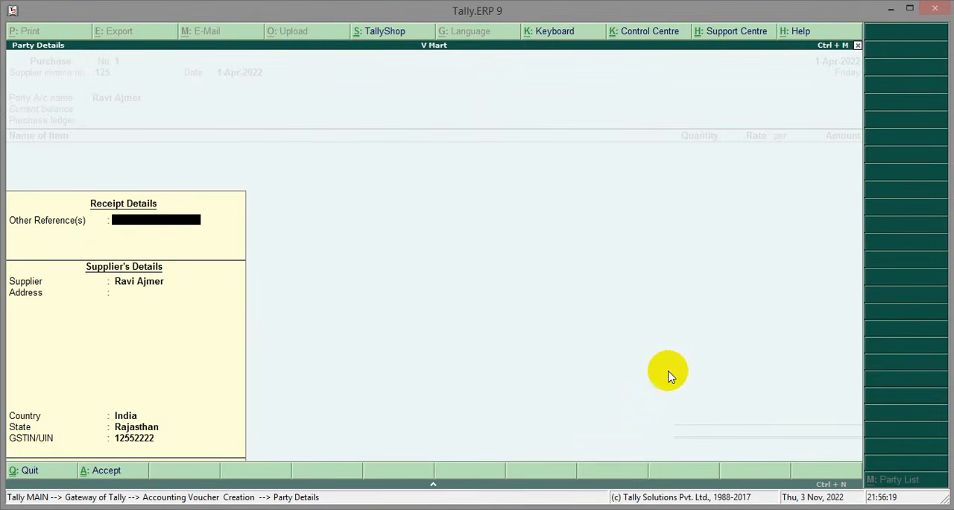
Accept the voucher's party details with the supplier's existing information and no other references
{"action": "key", "text": "Return"}
{"action": "key", "text": "Return"}
{"action": "key", "text": "Return"}
{"action": "key", "text": "Return"}
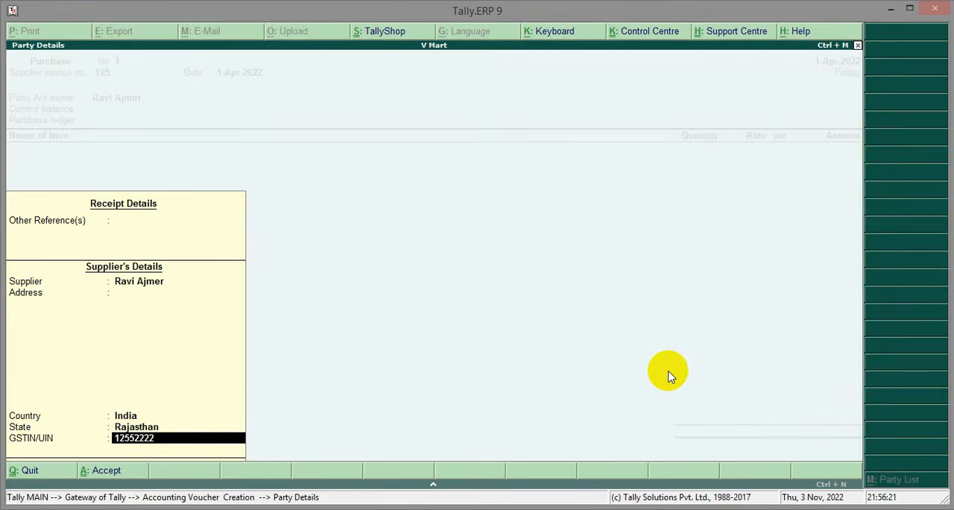
{"action": "key", "text": "Return"}
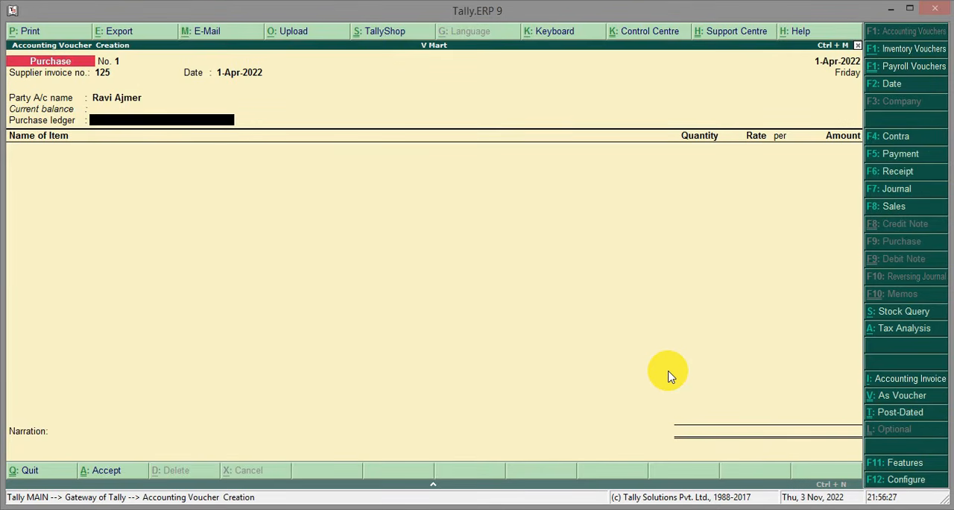
Create a ledger named Purchase under Purchase Accounts, keeping inventory values affected at Yes and GST as Applicable
{"action": "key", "text": "alt+c"}
{"action": "type", "text": "Purchase"}
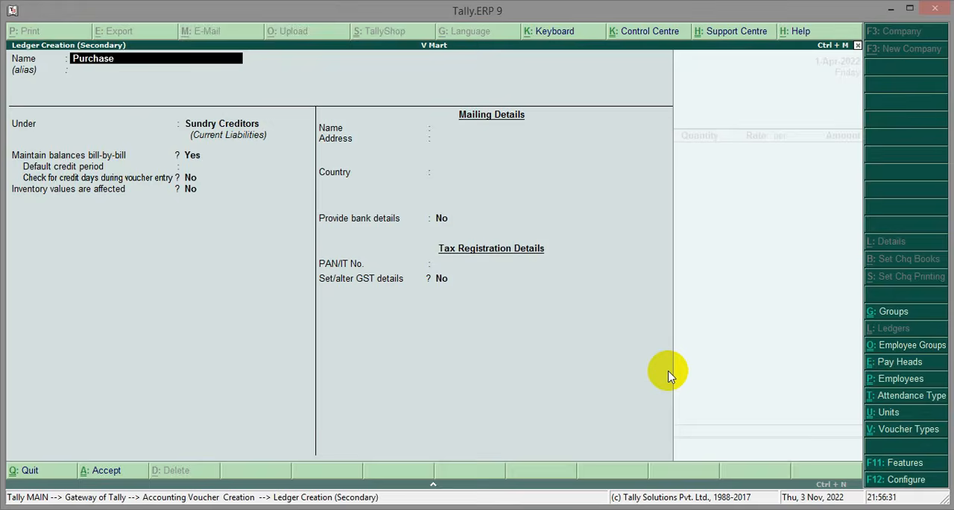
{"action": "key", "text": "Return"}
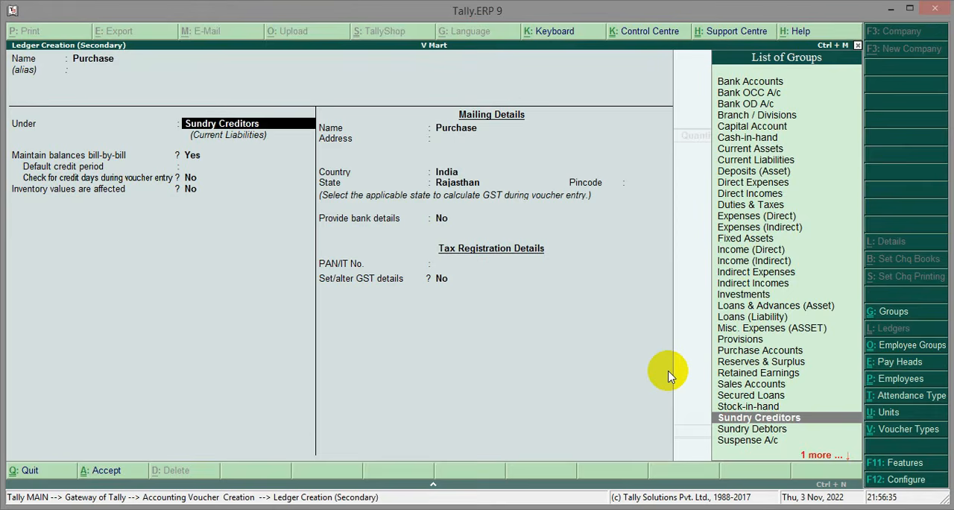
{"action": "type", "text": "Pur"}
{"action": "key", "text": "Return"}
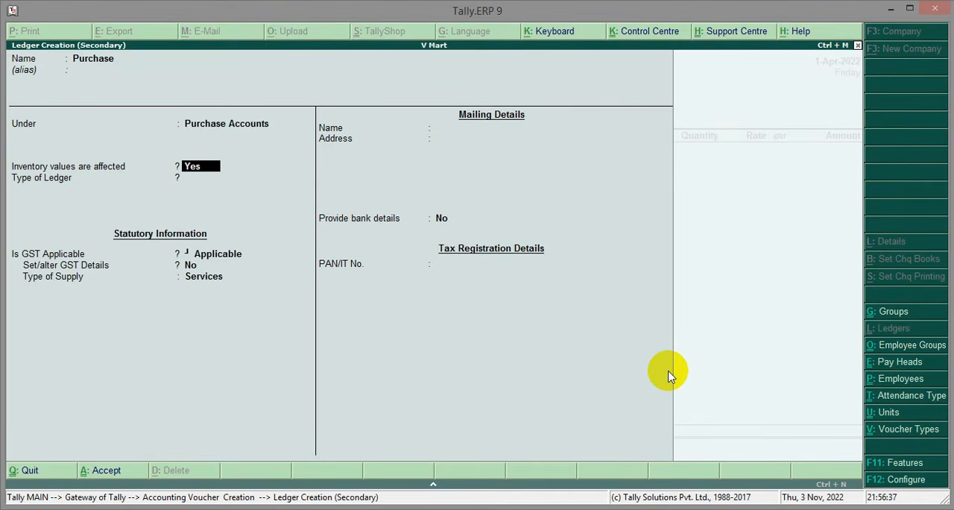
{"action": "key", "text": "Return"}
{"action": "key", "text": "Return"}
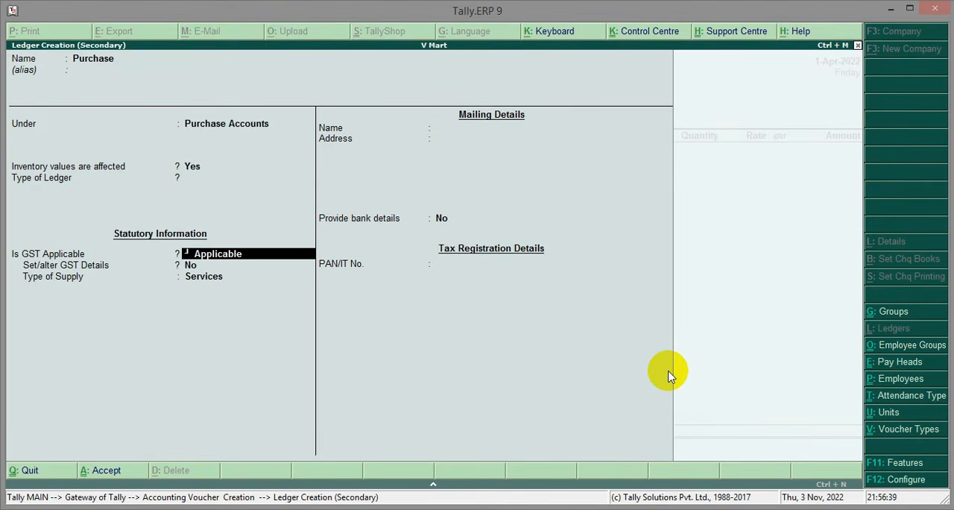
{"action": "key", "text": "Return"}
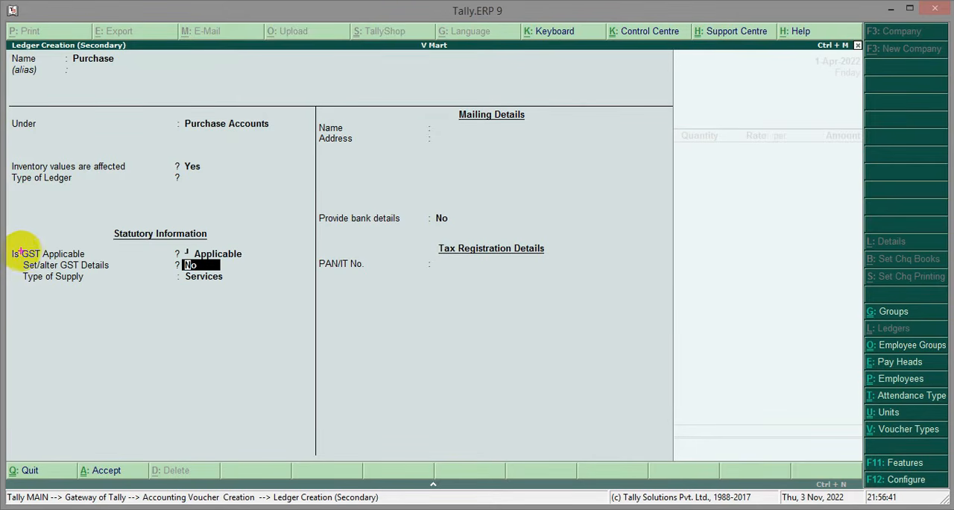
Enable the Purchase ledger's GST details with transaction nature Not Applicable, set its type of supply to Goods, and save the ledger
{"action": "left_click_drag", "start_coordinate": [17, 252], "coordinate": [247, 283]}
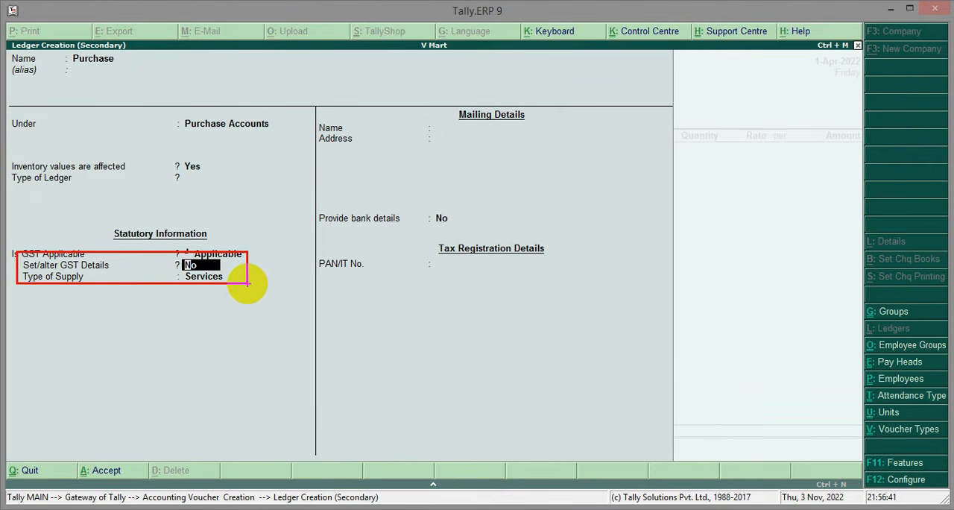
{"action": "key", "text": "y"}
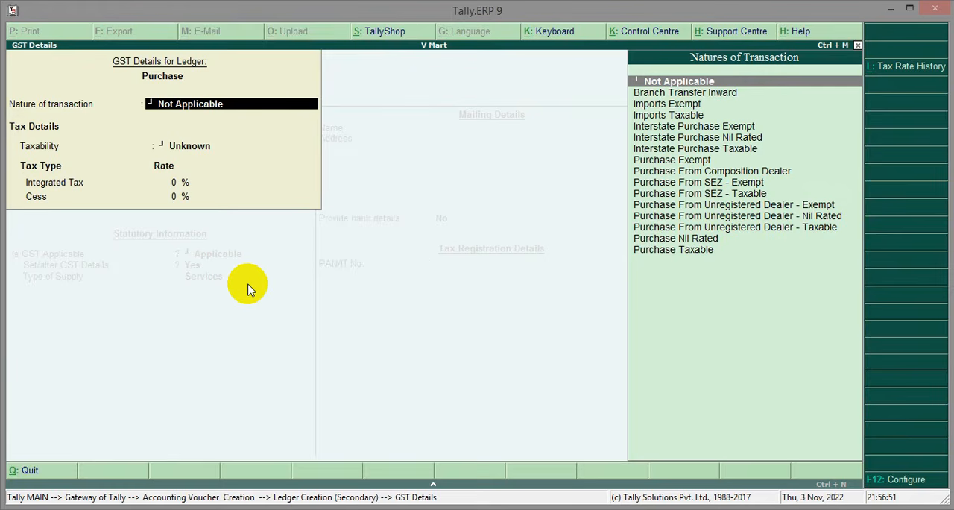
{"action": "key", "text": "Return"}
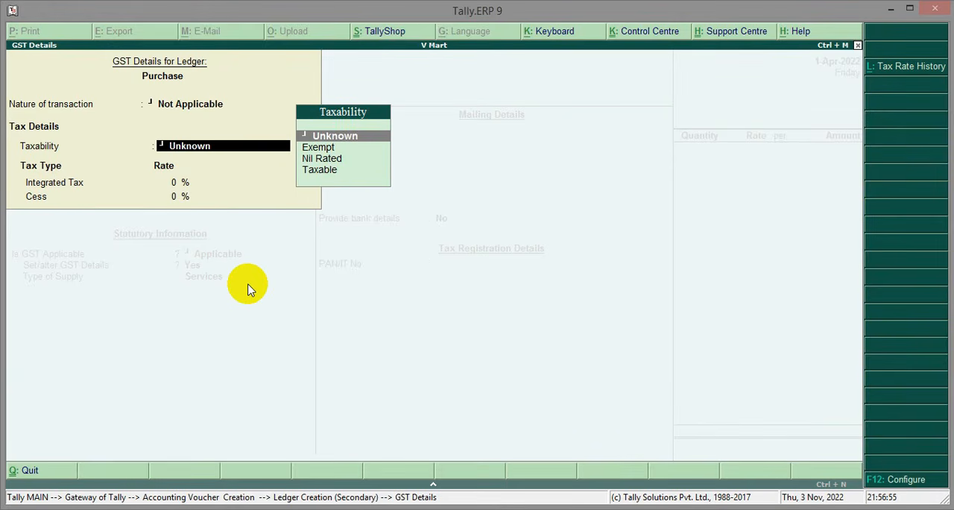
{"action": "key", "text": "Return"}
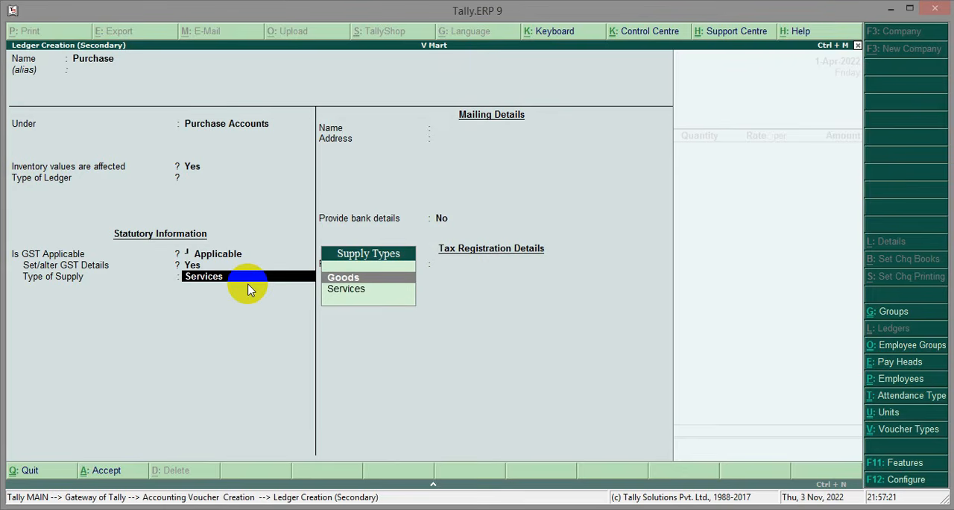
{"action": "key", "text": "Up"}
{"action": "key", "text": "Return"}
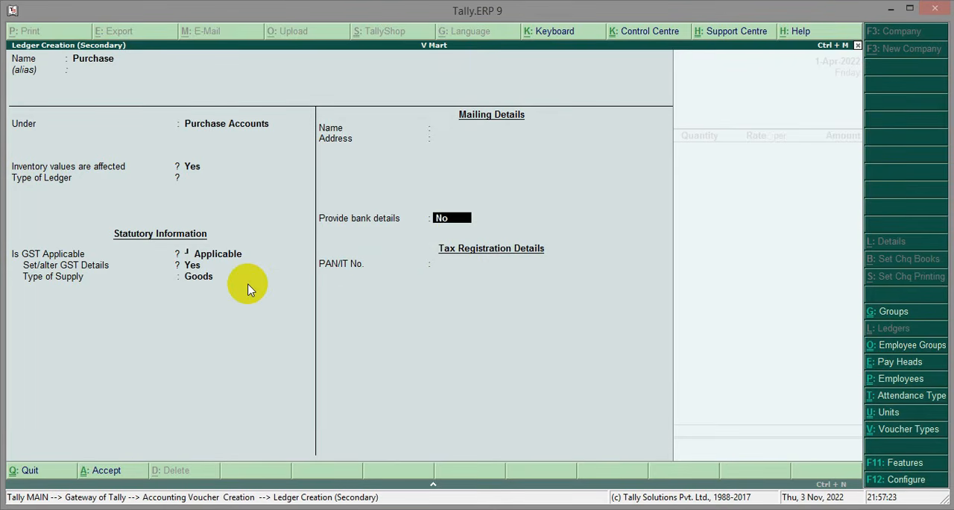
{"action": "key", "text": "Return"}
{"action": "key", "text": "Return"}
{"action": "key", "text": "Return"}
{"action": "key", "text": "Return"}
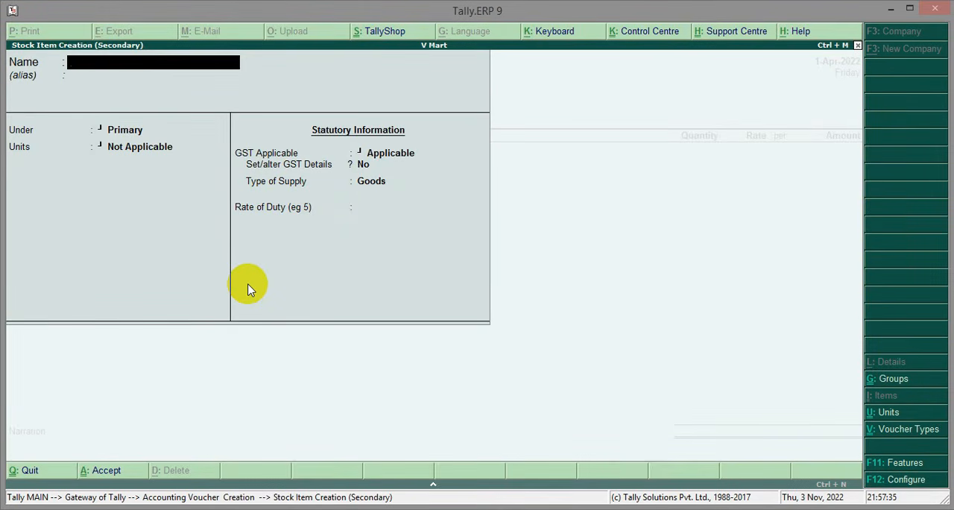
Name the new stock item Mobile and keep it under the Primary group
{"action": "type", "text": "Mobile"}
{"action": "key", "text": "Return"}
{"action": "key", "text": "Return"}
{"action": "key", "text": "Return"}
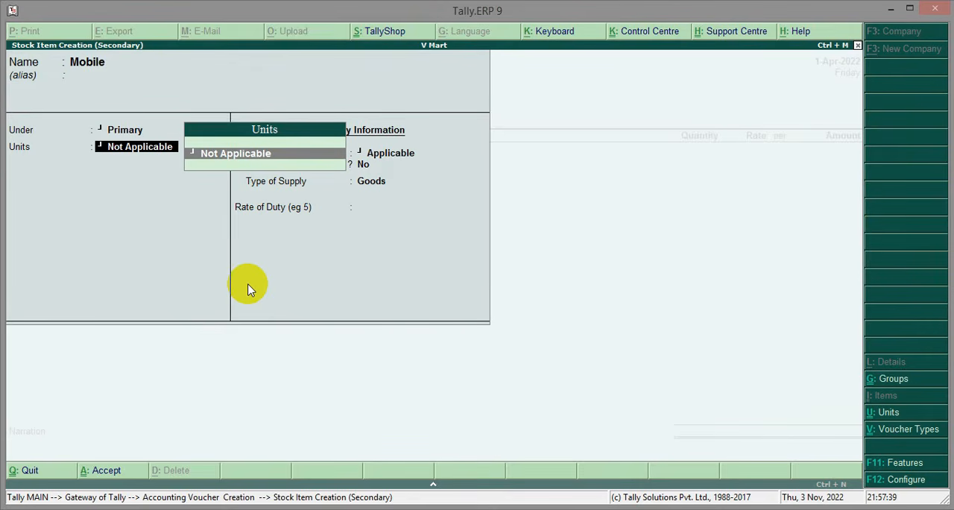
Create a simple unit with symbol nos, quantity code Not Applicable and 0 decimal places, and use it for the Mobile item
{"action": "key", "text": "alt+c"}
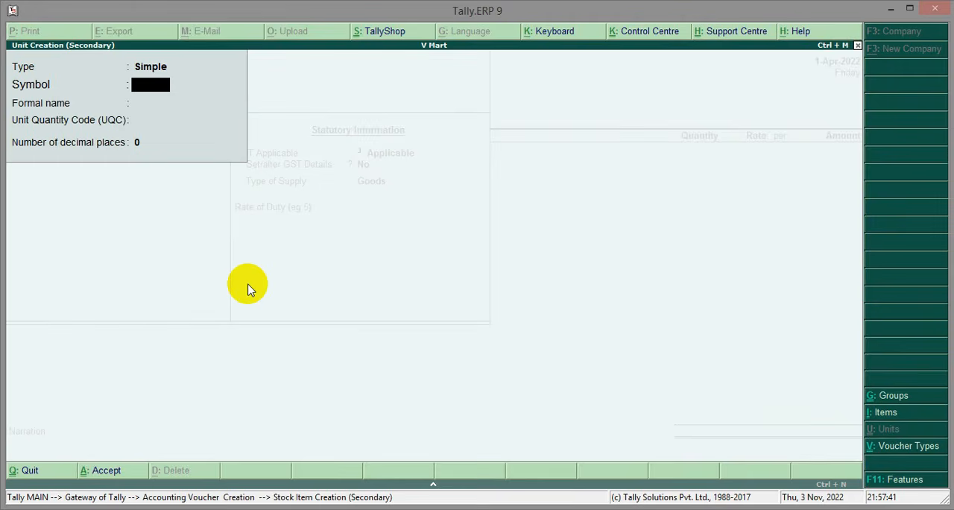
{"action": "type", "text": "nos"}
{"action": "key", "text": "Return"}
{"action": "key", "text": "Return"}
{"action": "key", "text": "Return"}
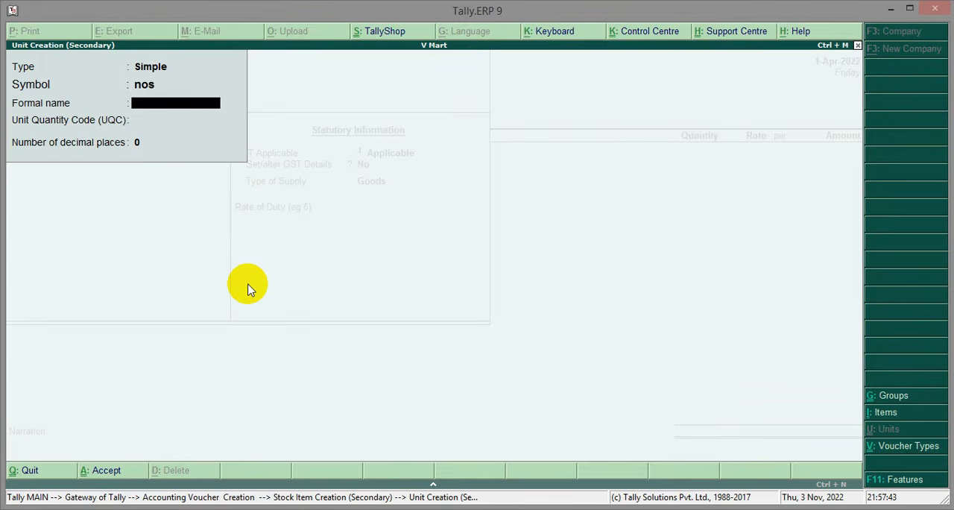
{"action": "key", "text": "Return"}
{"action": "left_click", "coordinate": [247, 289]}
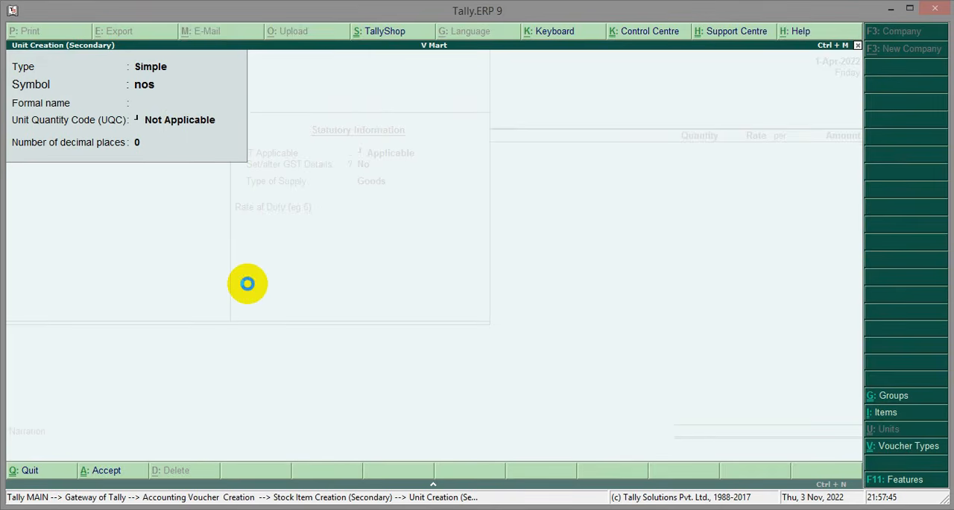
{"action": "key", "text": "Return"}
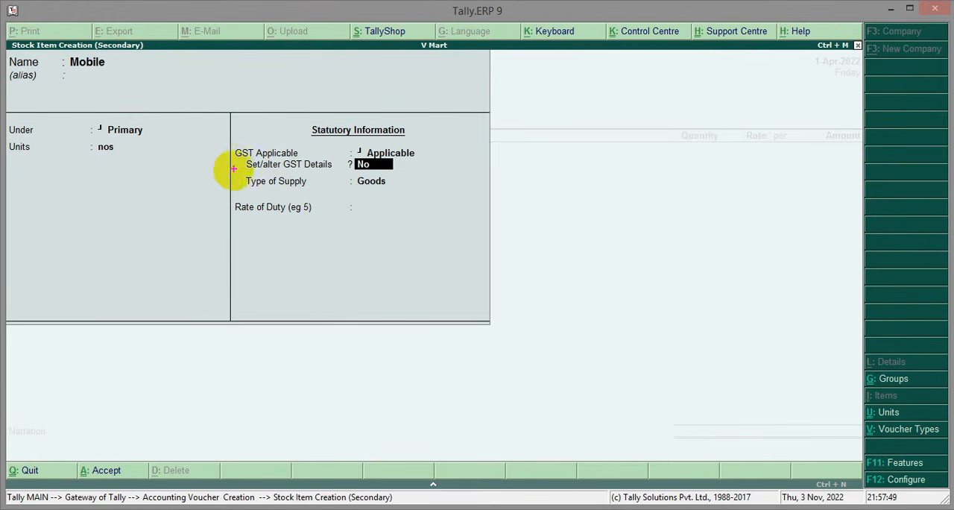
Enable GST details for the Mobile item with calculation type On Value, taxability Taxable and 18% integrated tax
{"action": "left_click_drag", "start_coordinate": [240, 154], "coordinate": [400, 176]}
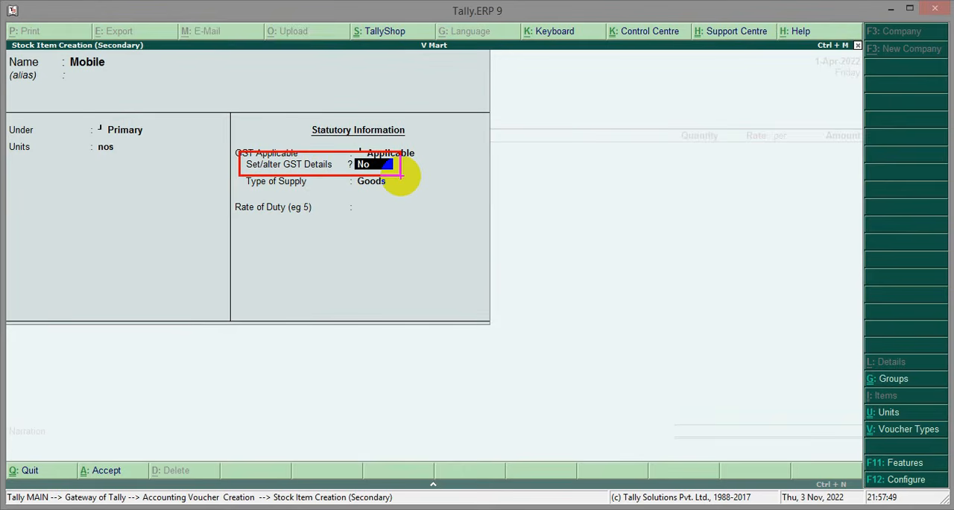
{"action": "key", "text": "y"}
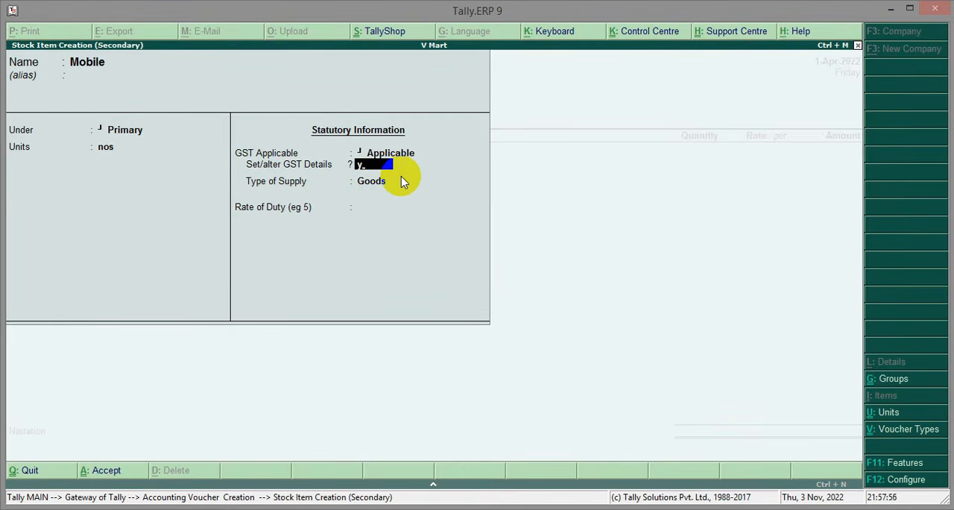
{"action": "key", "text": "Return"}
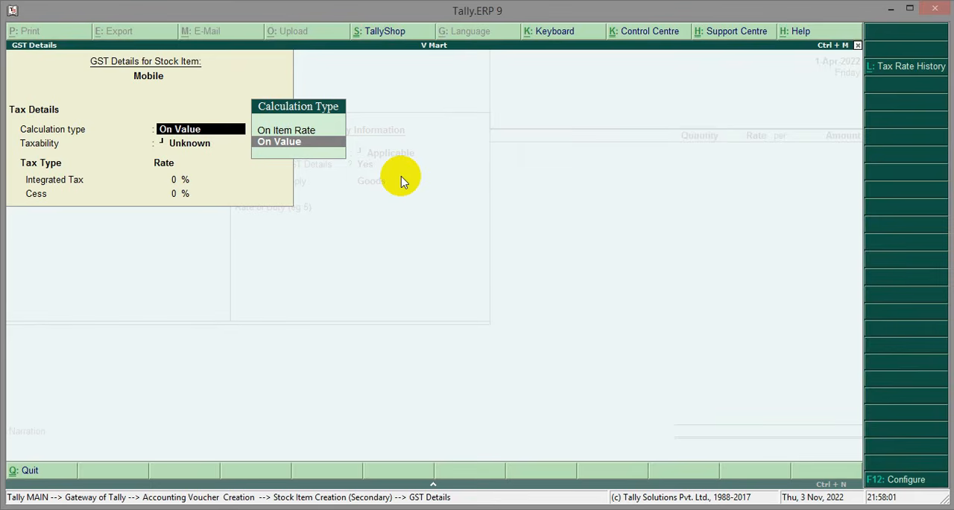
{"action": "key", "text": "Return"}
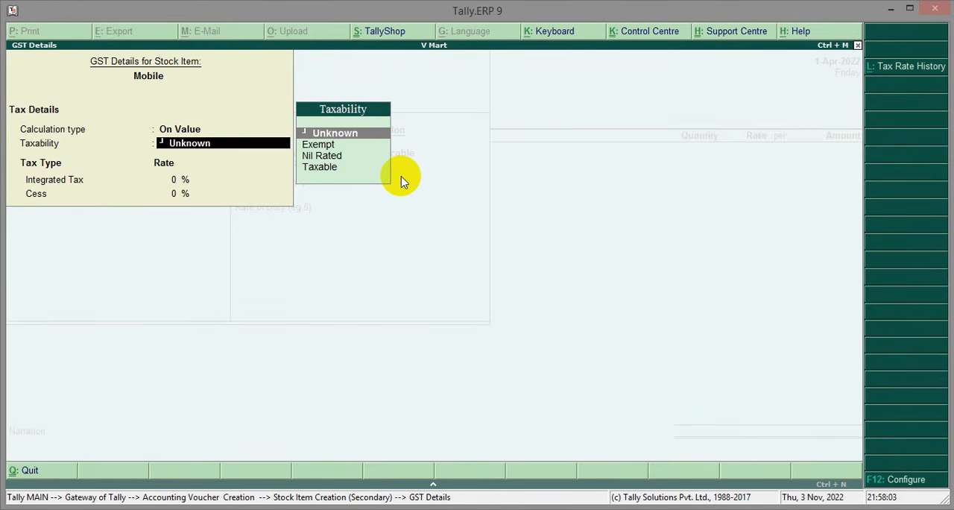
{"action": "key", "text": "Down"}
{"action": "key", "text": "Down"}
{"action": "key", "text": "Down"}
{"action": "key", "text": "Return"}
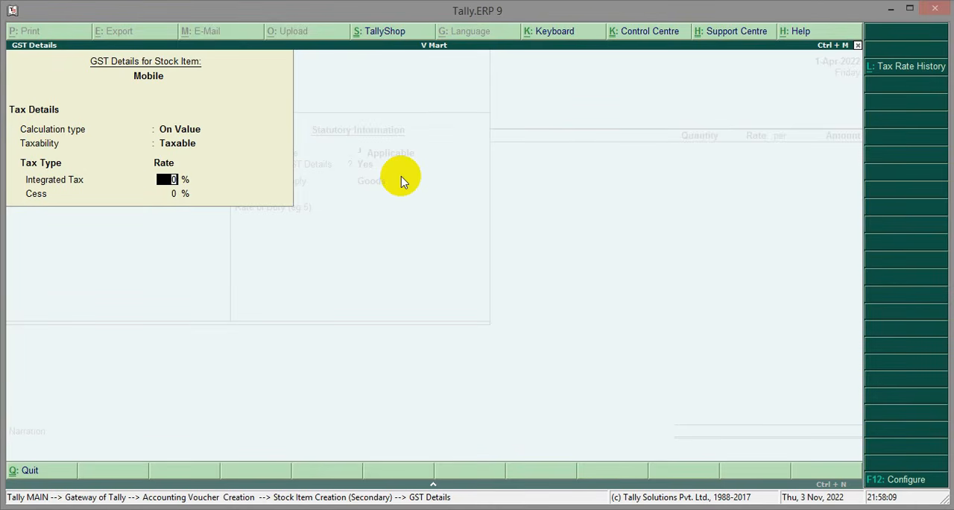
{"action": "type", "text": "18"}
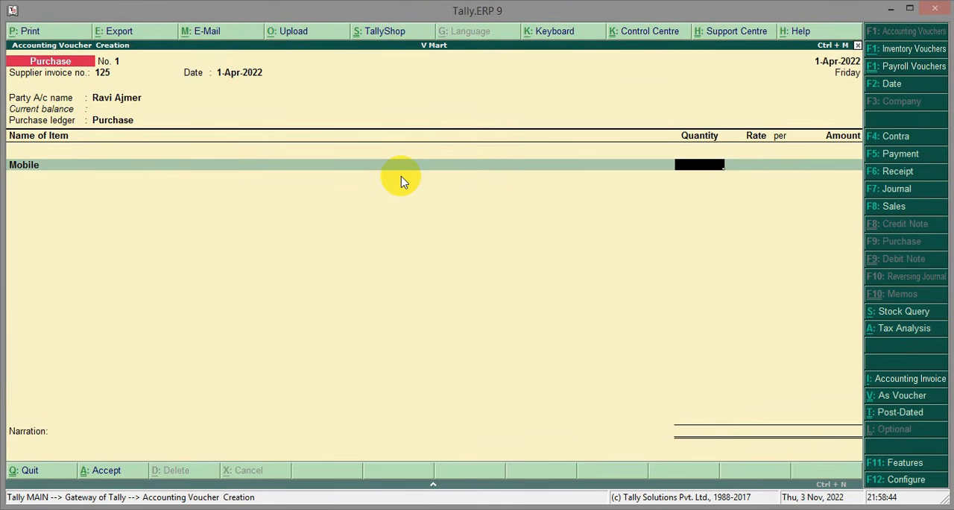
Enter 10 nos of Mobile at a rate of 10000 per nos in the purchase voucher and end the item list
{"action": "type", "text": "10"}
{"action": "key", "text": "Return"}
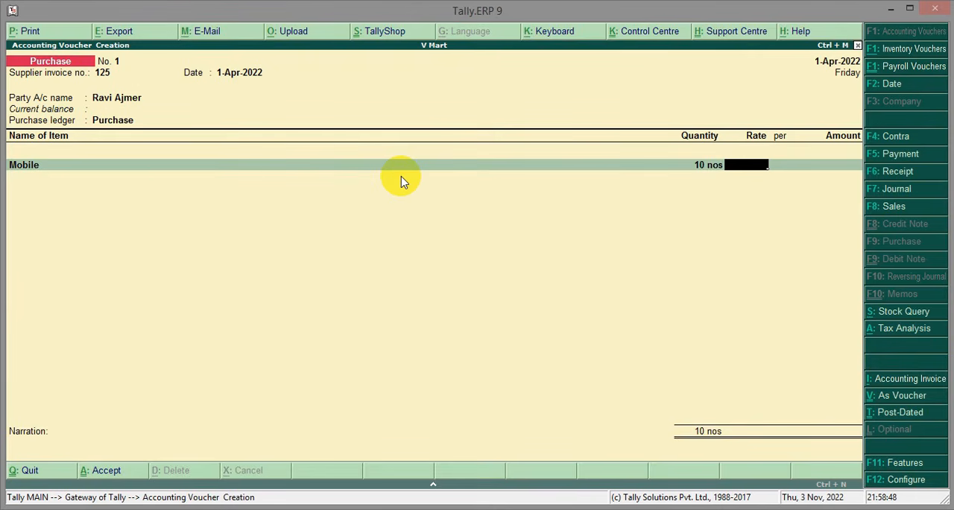
{"action": "type", "text": "10000"}
{"action": "key", "text": "Return"}
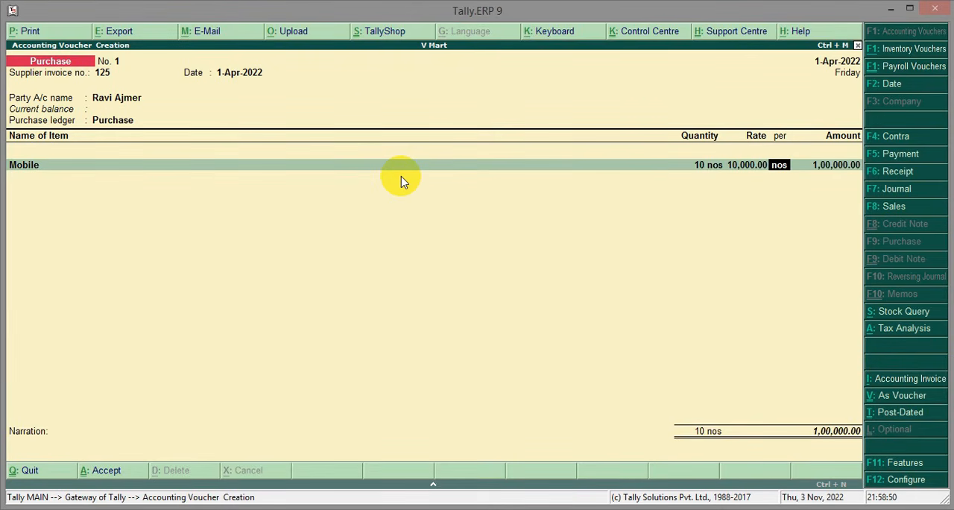
{"action": "key", "text": "Return"}
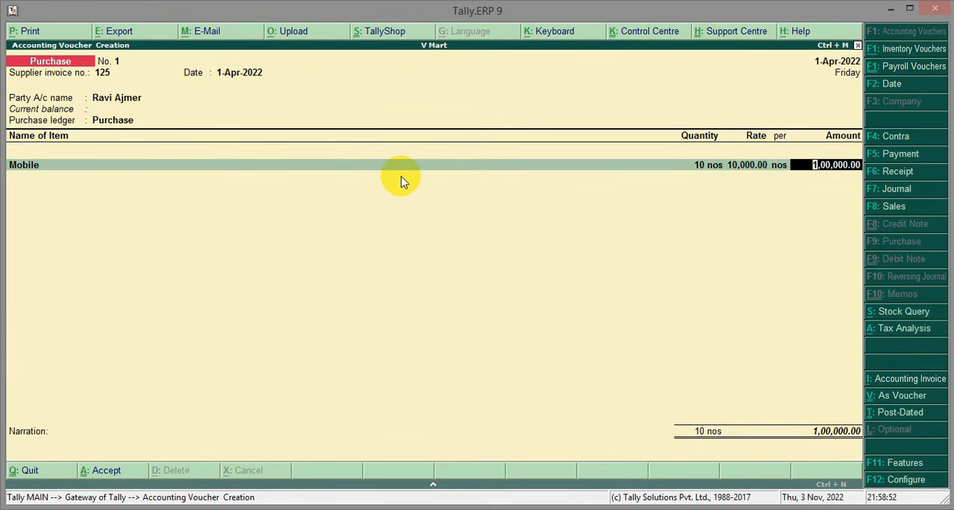
{"action": "key", "text": "Return"}
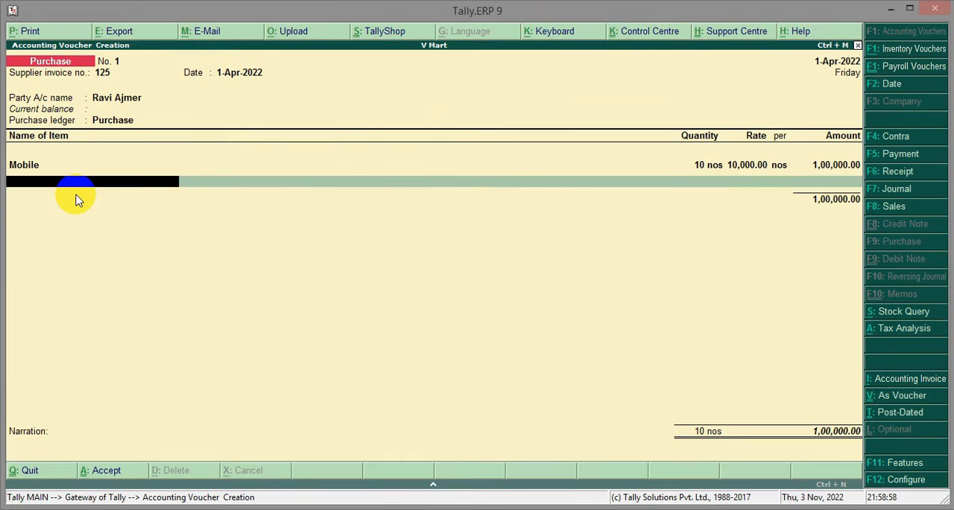
{"action": "key", "text": "Return"}
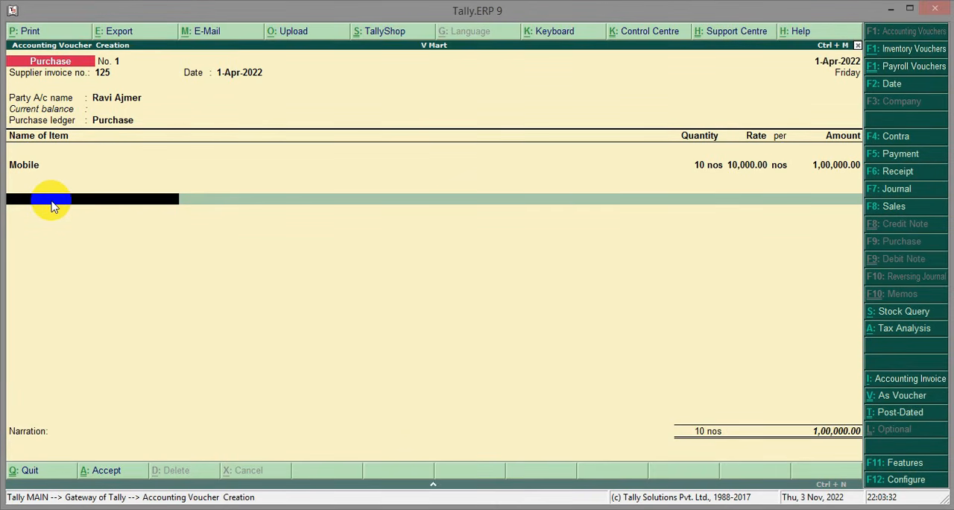
Create a new ledger named CGST from the voucher and place it under Duties & Taxes
{"action": "key", "text": "alt+c"}
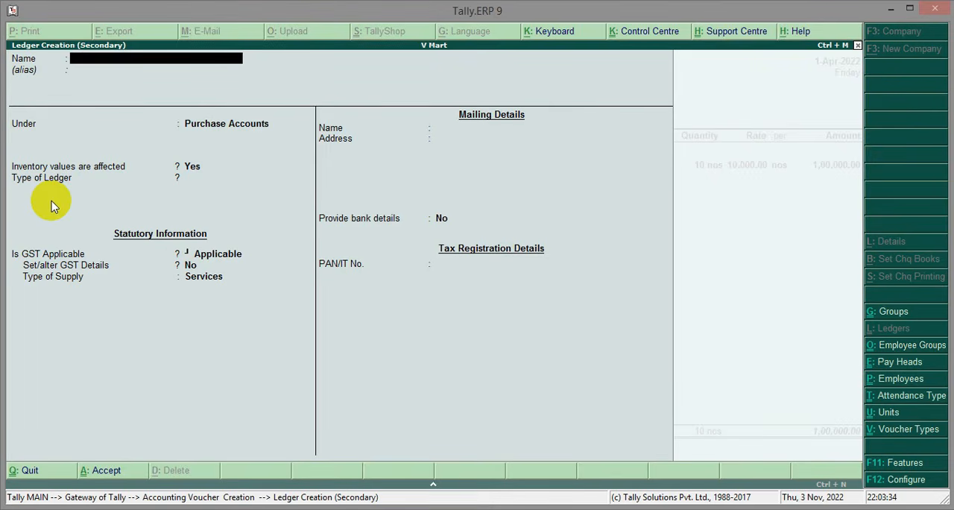
{"action": "type", "text": "CGST"}
{"action": "key", "text": "Return"}
{"action": "key", "text": "Return"}
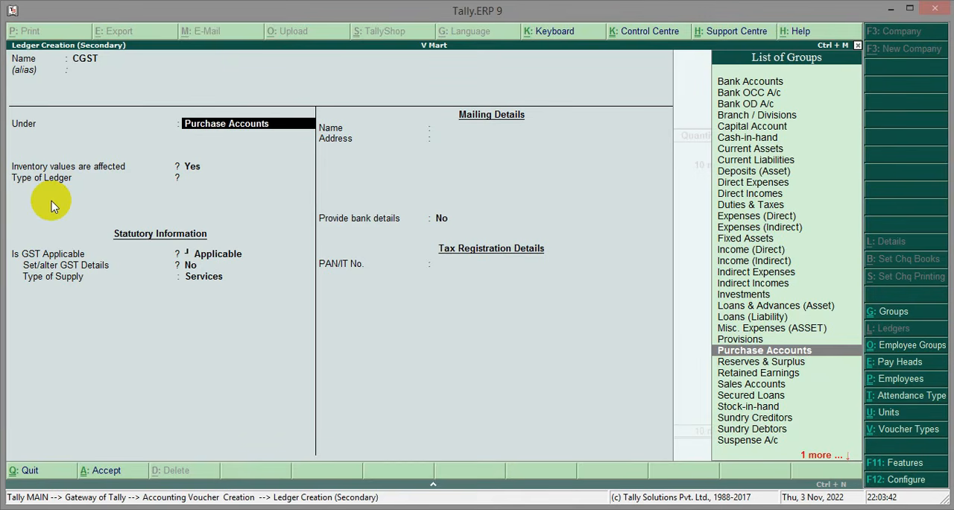
{"action": "type", "text": "DU"}
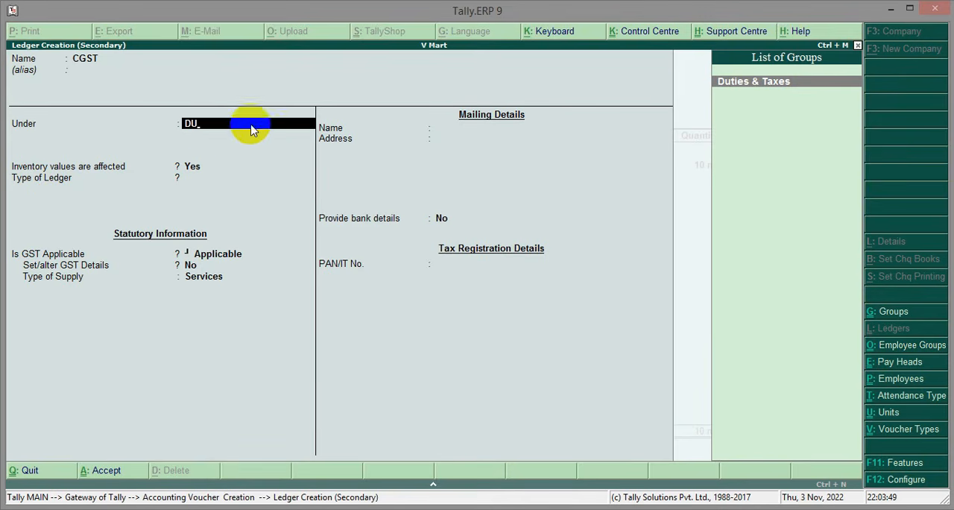
{"action": "left_click", "coordinate": [755, 105]}
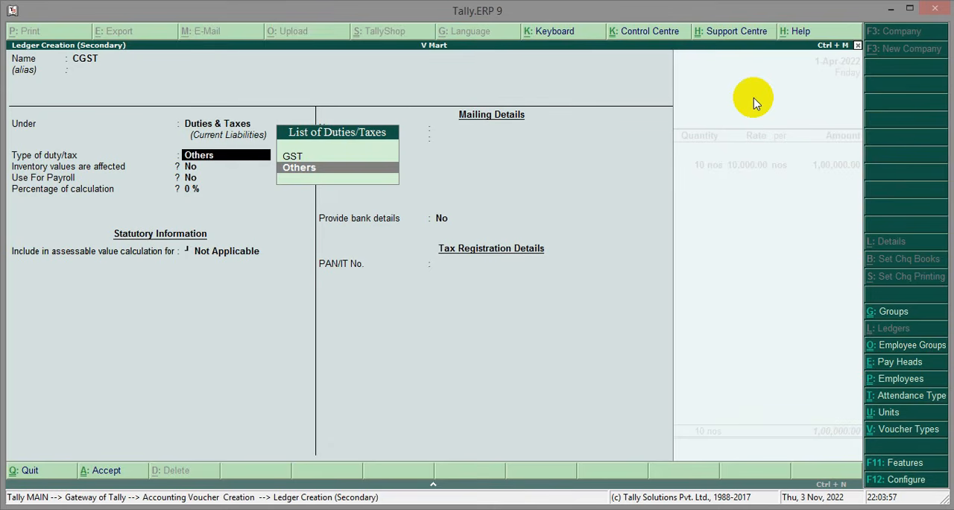
Set the CGST ledger's duty type to GST and tax type to Central Tax, save it, and accept its line in the voucher
{"action": "key", "text": "Up"}
{"action": "key", "text": "Return"}
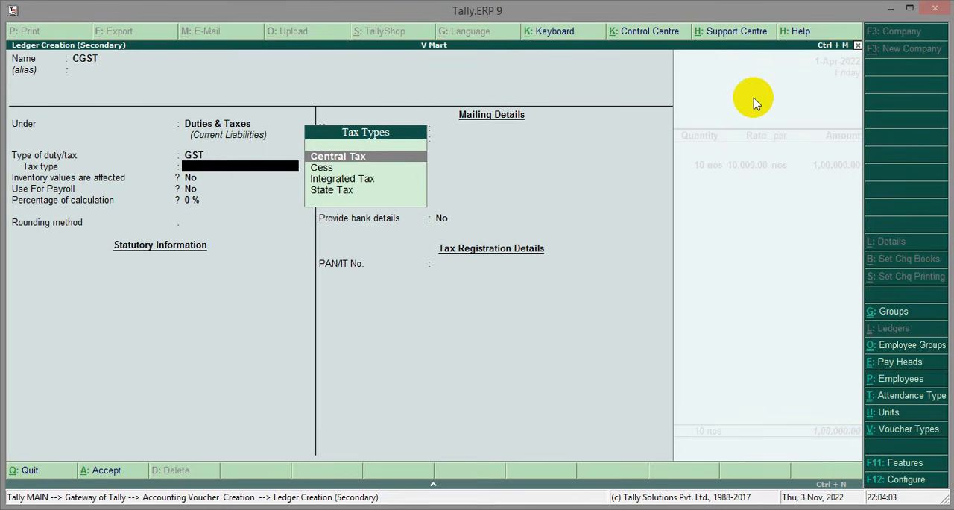
{"action": "left_click", "coordinate": [344, 164]}
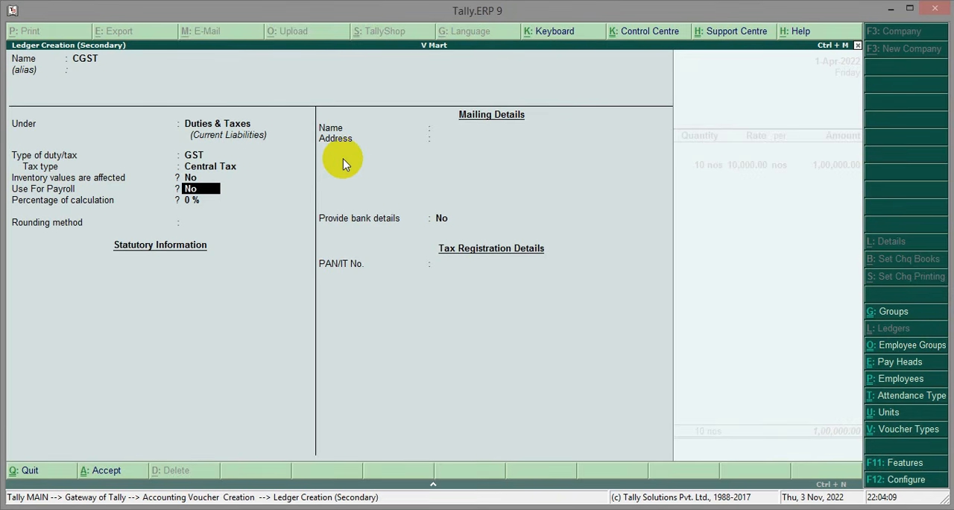
{"action": "key", "text": "Return"}
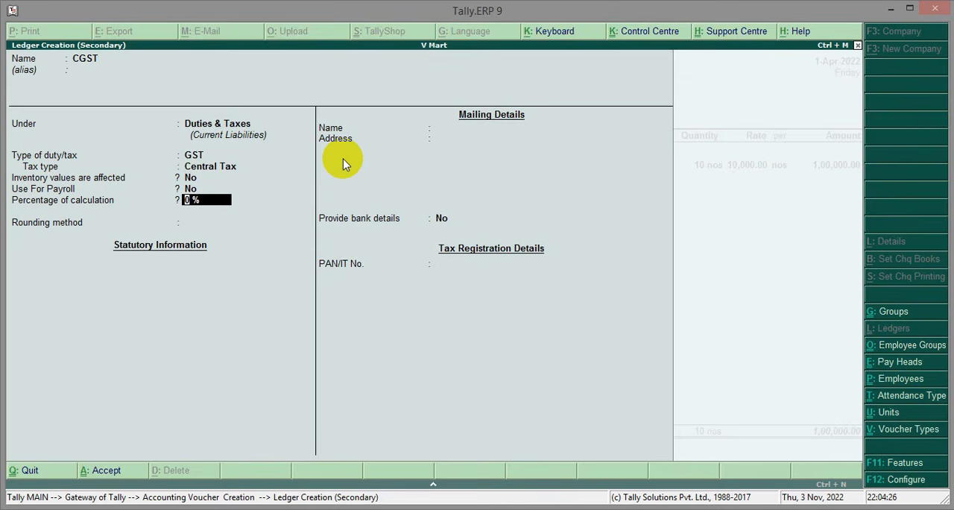
{"action": "key", "text": "Return"}
{"action": "key", "text": "Return"}
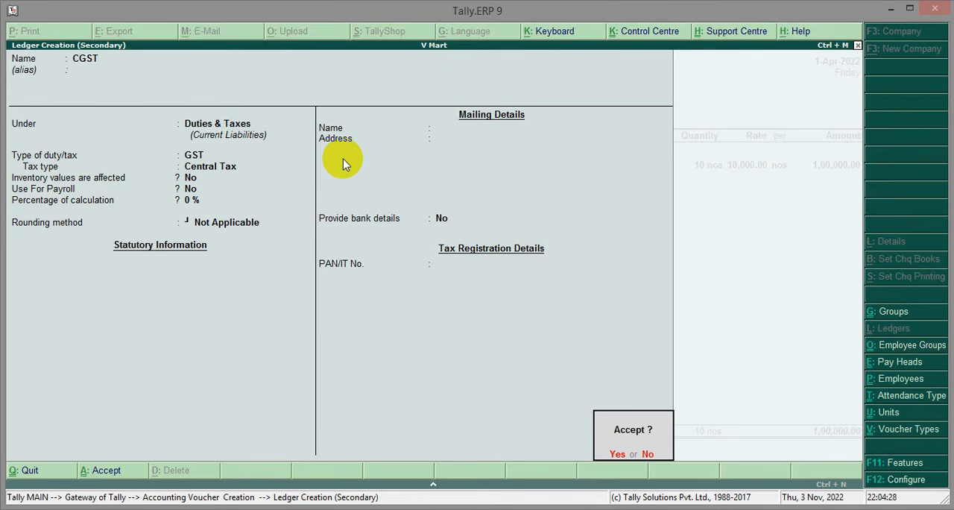
{"action": "key", "text": "Return"}
{"action": "left_click_drag", "start_coordinate": [786, 180], "coordinate": [864, 219]}
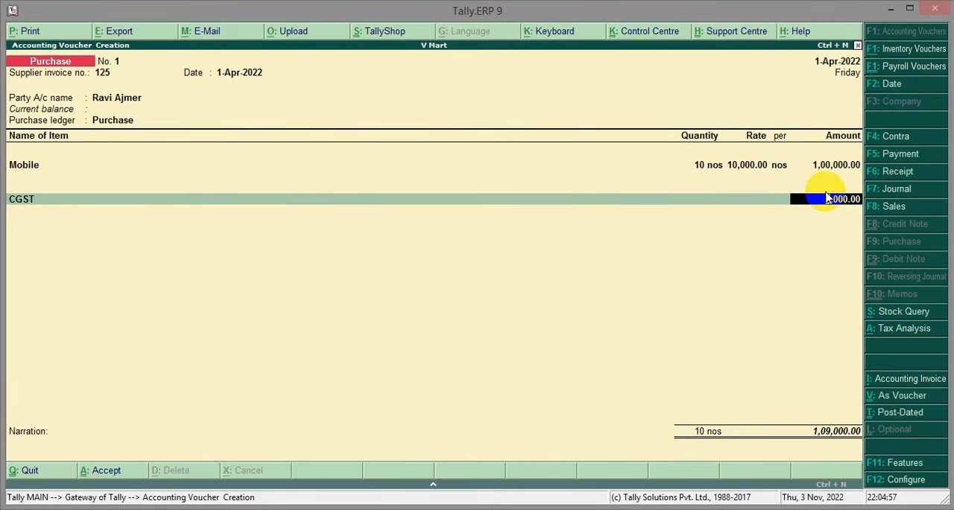
{"action": "key", "text": "Return"}
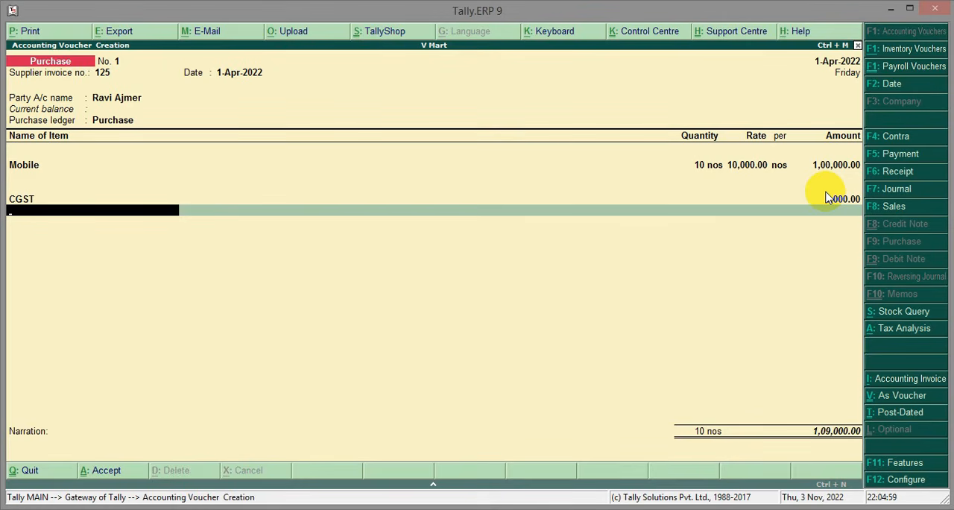
Create a new ledger named SGST from the voucher, keeping it under Duties & Taxes
{"action": "key", "text": "alt+c"}
{"action": "type", "text": "SGST"}
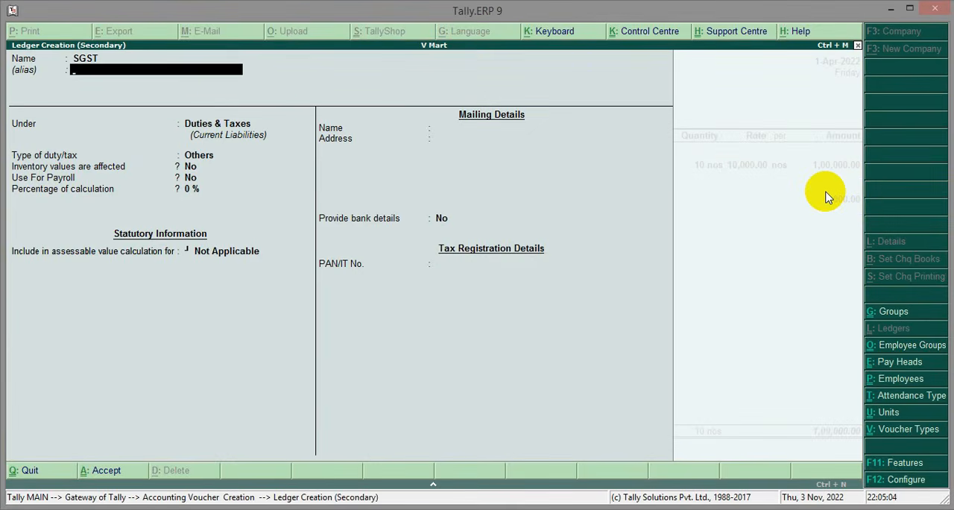
{"action": "key", "text": "Return"}
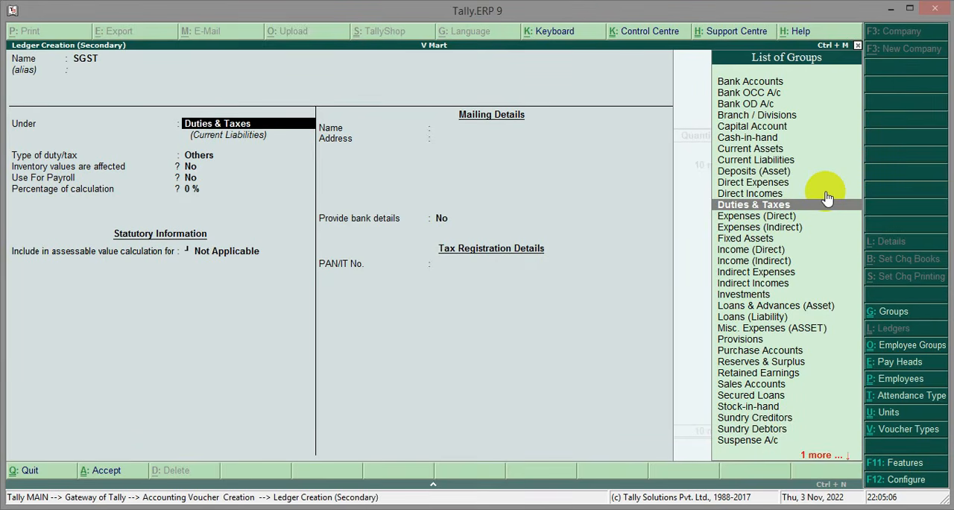
{"action": "key", "text": "Return"}
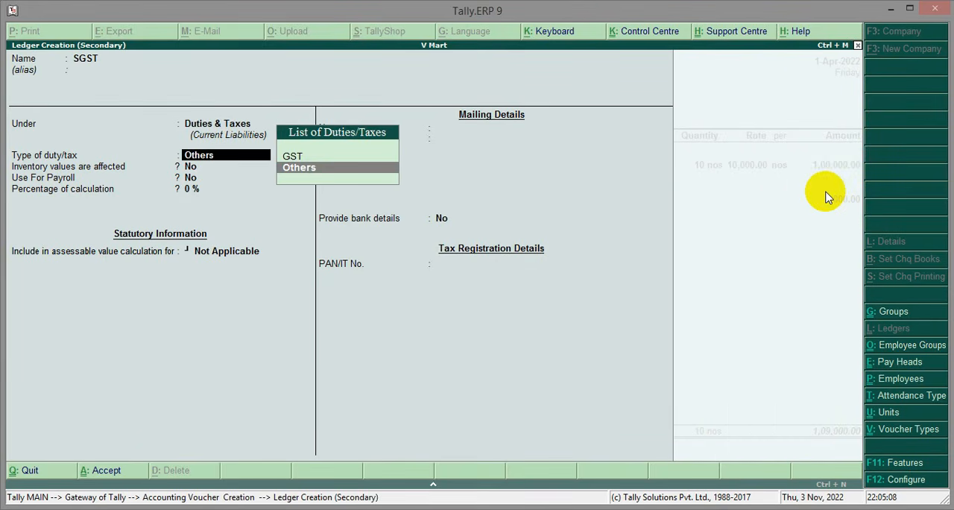
Set the SGST ledger's duty type to GST and tax type to State Tax, keep 0% calculation, and save the ledger
{"action": "key", "text": "Up"}
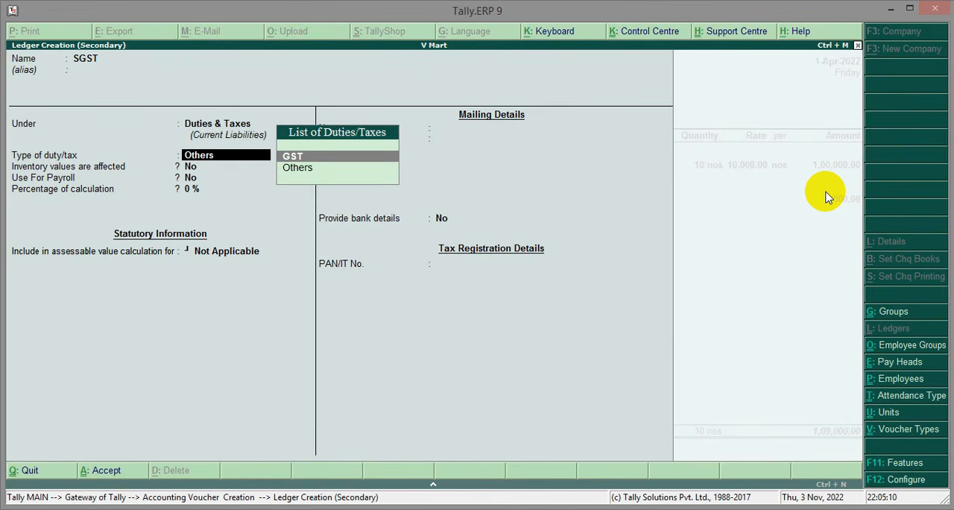
{"action": "key", "text": "Return"}
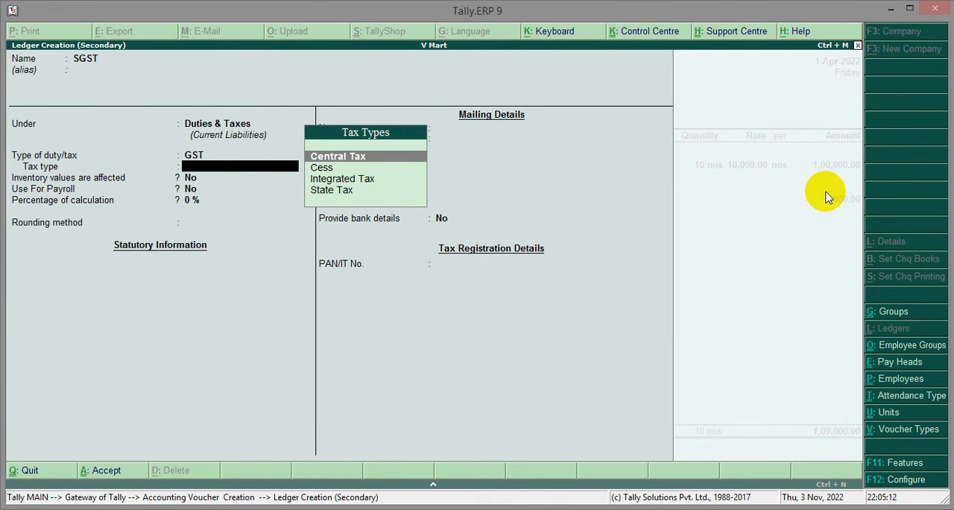
{"action": "key", "text": "Down"}
{"action": "key", "text": "Down"}
{"action": "key", "text": "Down"}
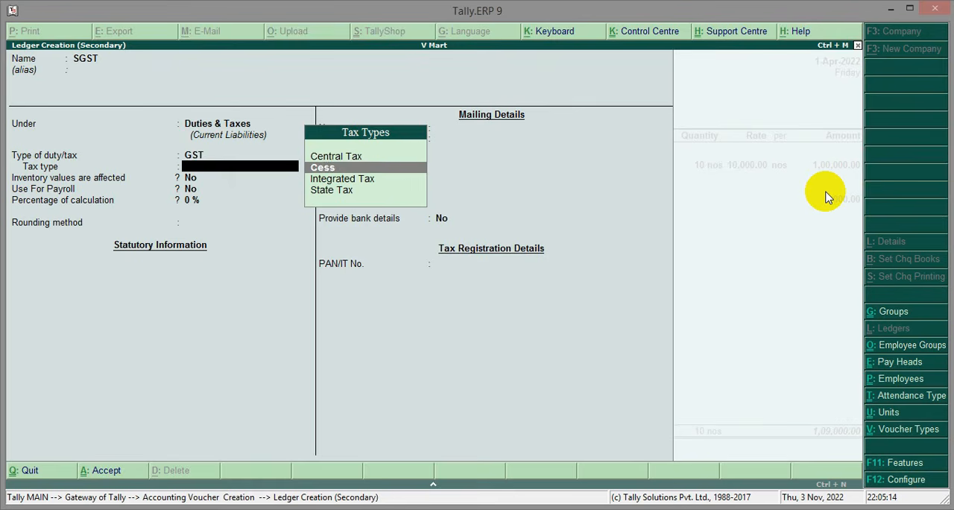
{"action": "key", "text": "Return"}
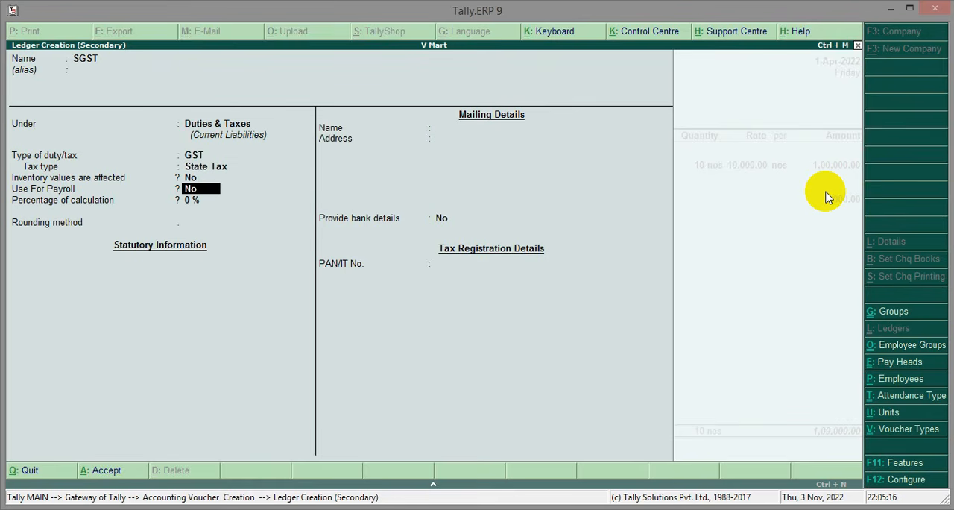
{"action": "key", "text": "Return"}
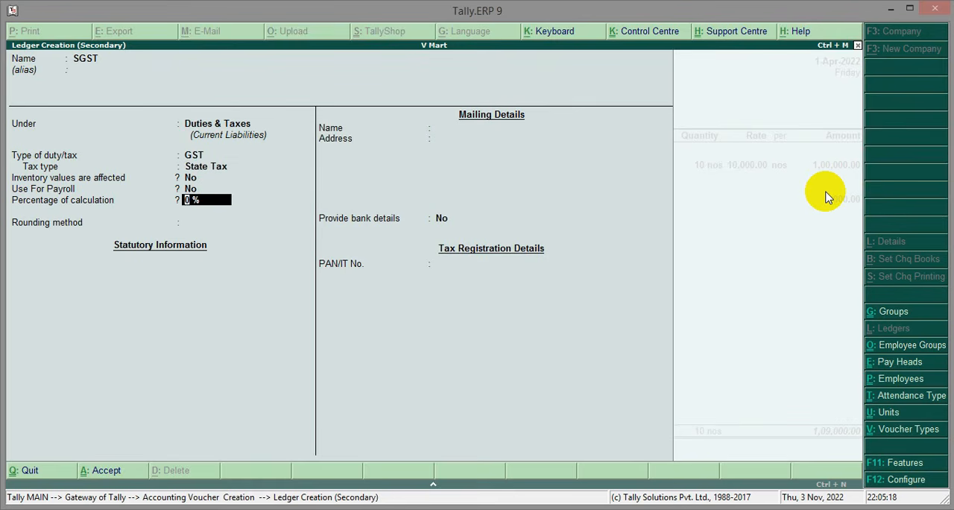
{"action": "key", "text": "Return"}
{"action": "key", "text": "Return"}
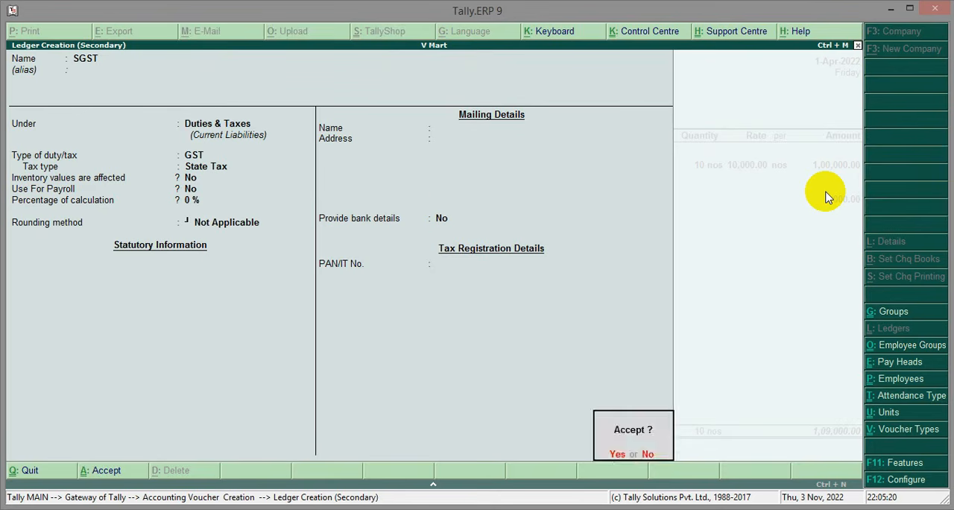
{"action": "left_click", "coordinate": [825, 191]}
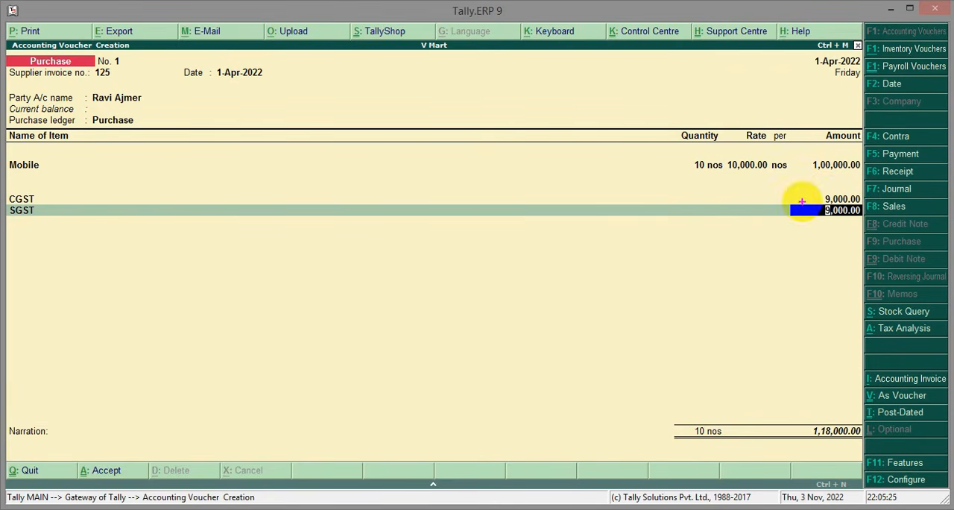
Accept the SGST amount and finish the voucher's tax lines, moving on to the narration
{"action": "left_click_drag", "start_coordinate": [802, 188], "coordinate": [865, 224]}
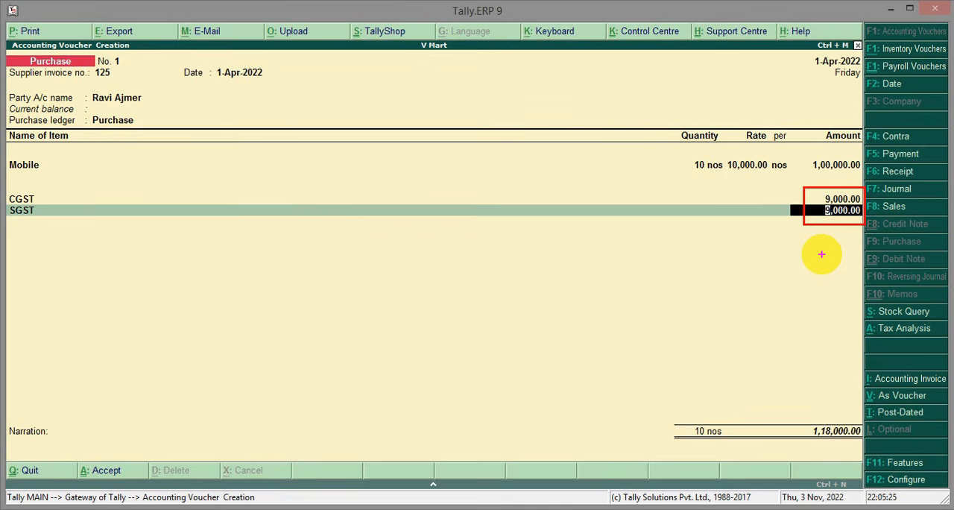
{"action": "left_click", "coordinate": [807, 196]}
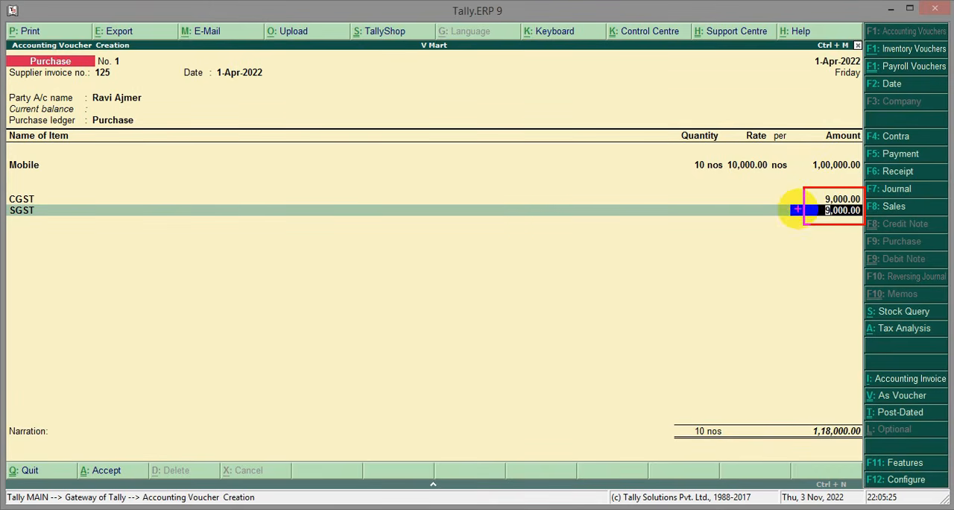
{"action": "key", "text": "Return"}
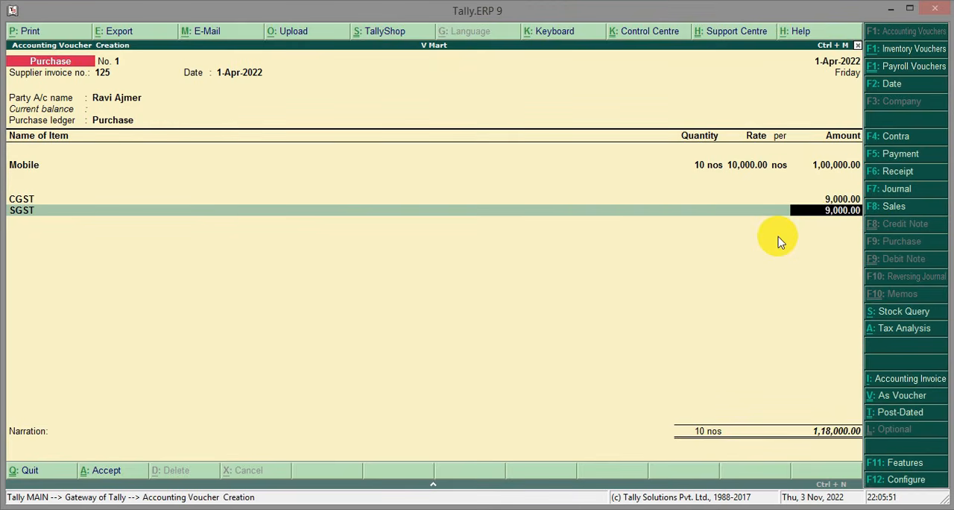
{"action": "key", "text": "Return"}
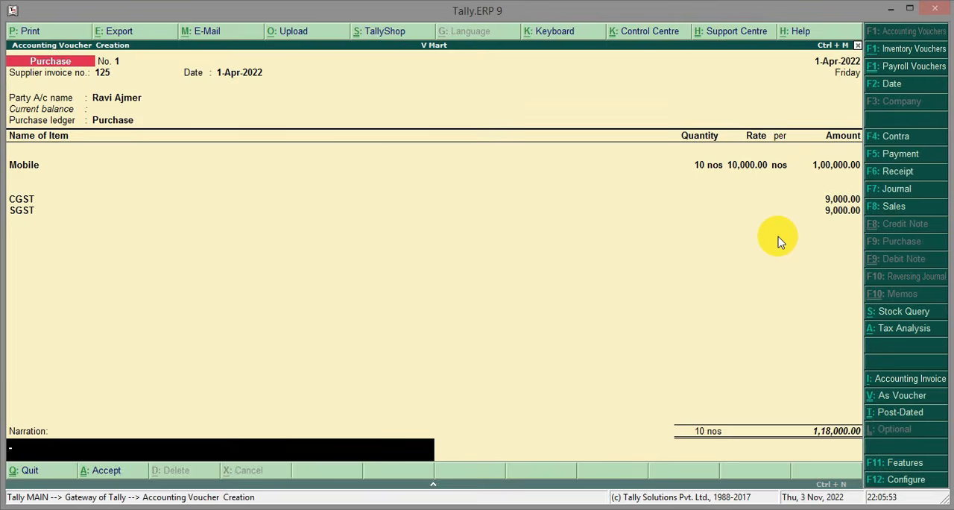
Save the purchase voucher without a narration and start a Sales voucher with Cash as the party account and no reference number
{"action": "key", "text": "Return"}
{"action": "key", "text": "Return"}
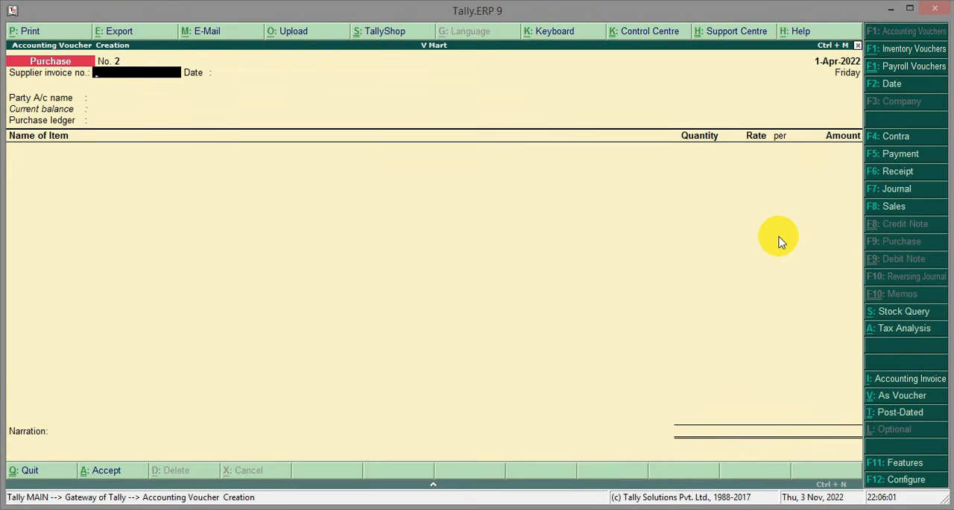
{"action": "key", "text": "F8"}
{"action": "key", "text": "Return"}
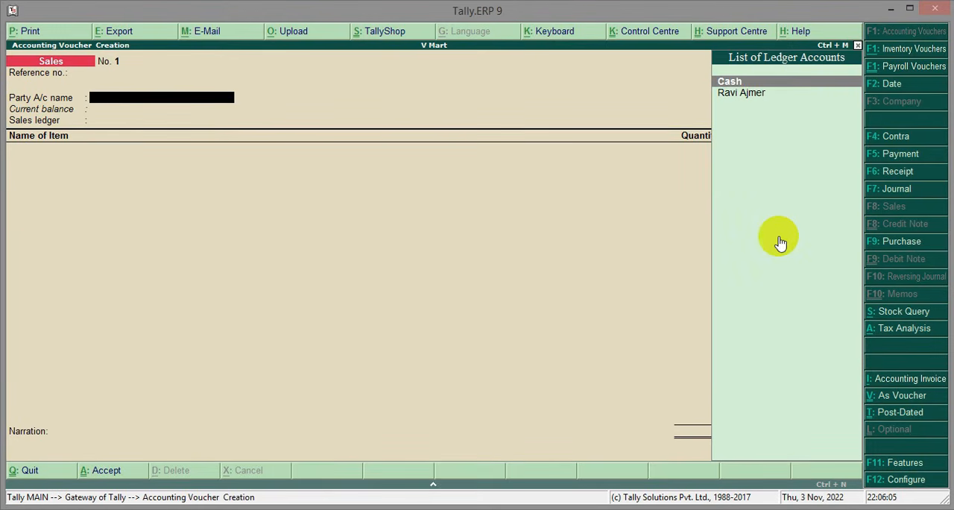
{"action": "key", "text": "Return"}
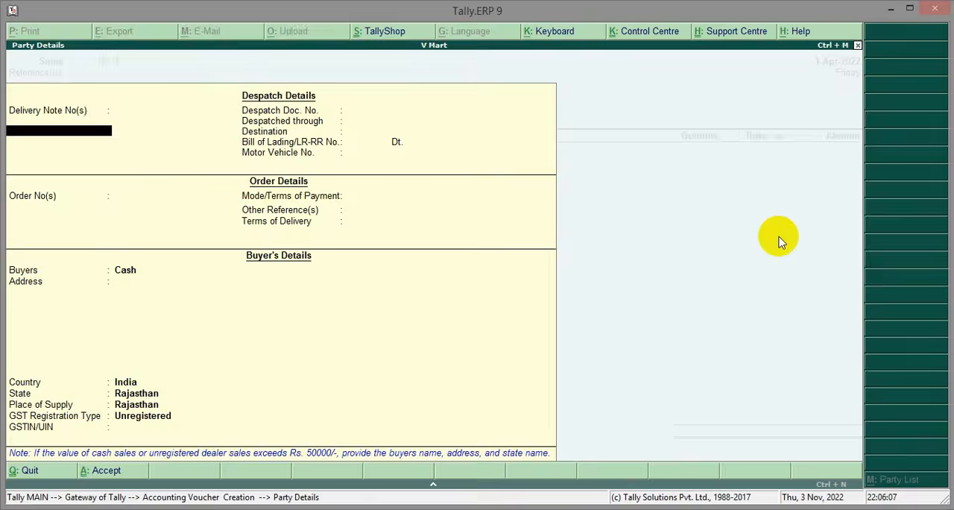
Leave the despatch, order and address details blank, keeping Cash as buyer and Rajasthan as state and place of supply
{"action": "key", "text": "Return"}
{"action": "key", "text": "Return"}
{"action": "key", "text": "Return"}
{"action": "key", "text": "Return"}
{"action": "key", "text": "Return"}
{"action": "key", "text": "Return"}
{"action": "key", "text": "Return"}
{"action": "key", "text": "Return"}
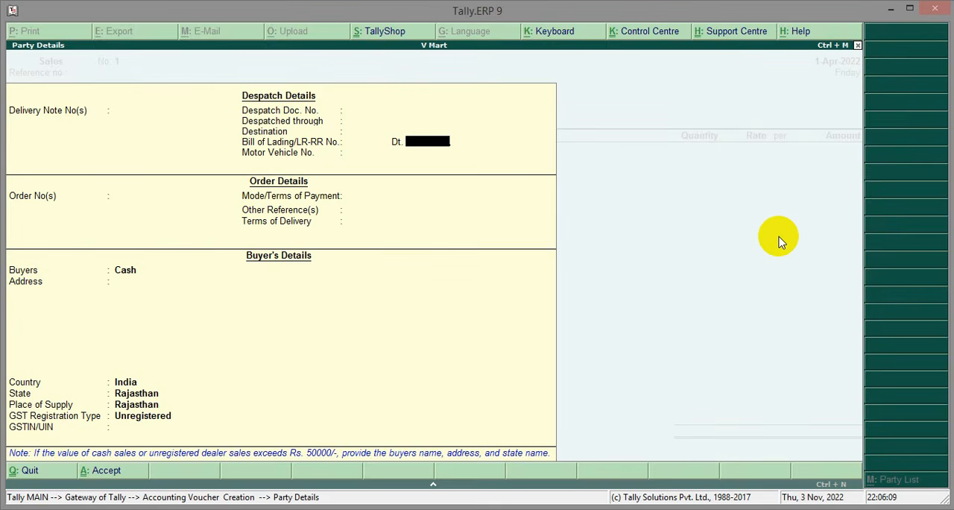
{"action": "key", "text": "Return"}
{"action": "key", "text": "Return"}
{"action": "key", "text": "Return"}
{"action": "key", "text": "Return"}
{"action": "key", "text": "Return"}
{"action": "key", "text": "Return"}
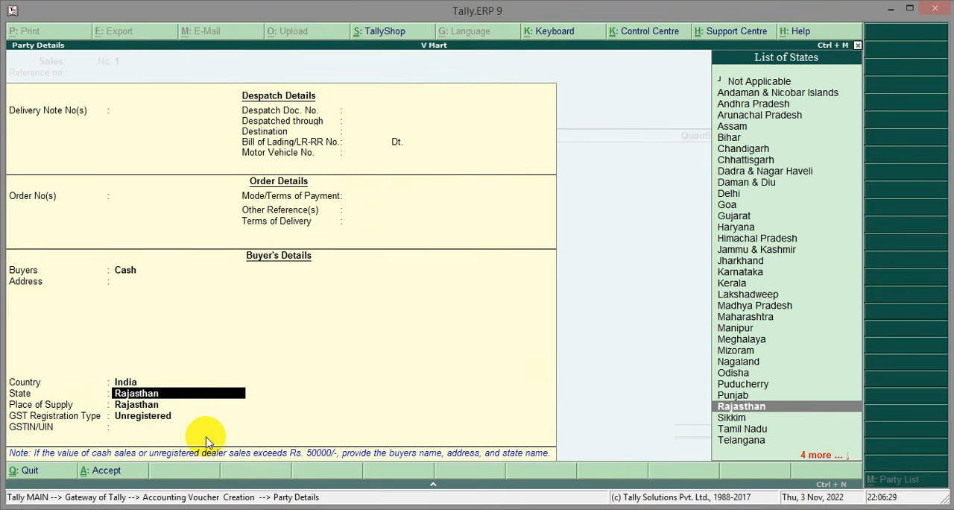
{"action": "key", "text": "Return"}
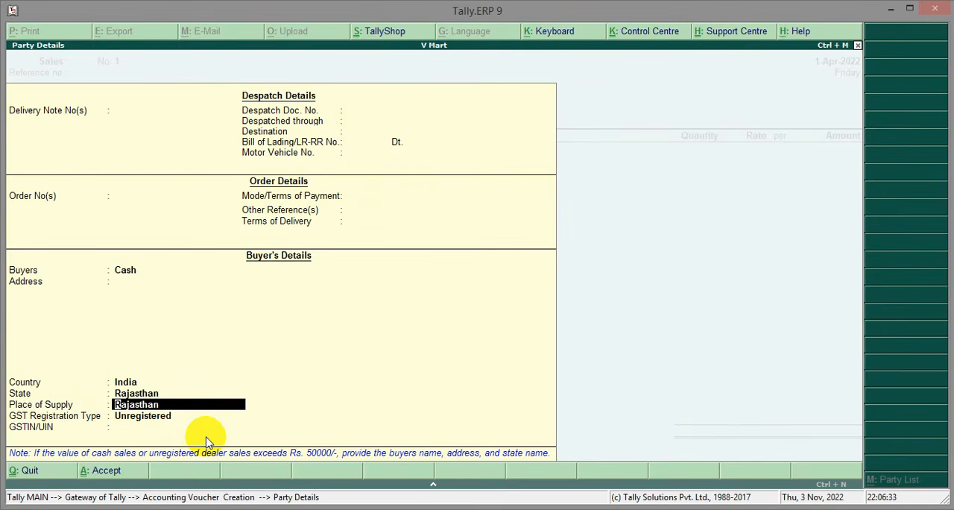
{"action": "key", "text": "Return"}
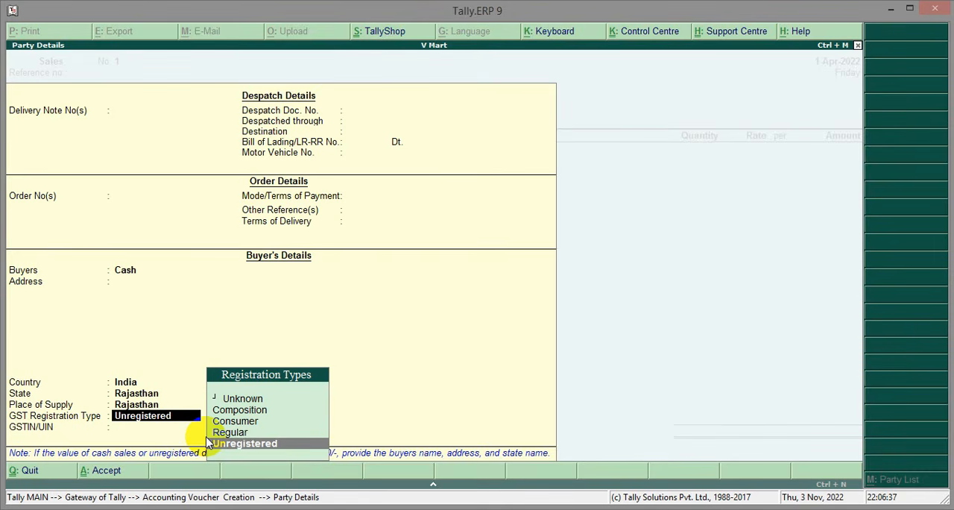
Set the buyer's GST registration type to Regular, enter the GSTIN/UIN, and accept the party details
{"action": "key", "text": "Up"}
{"action": "key", "text": "Return"}
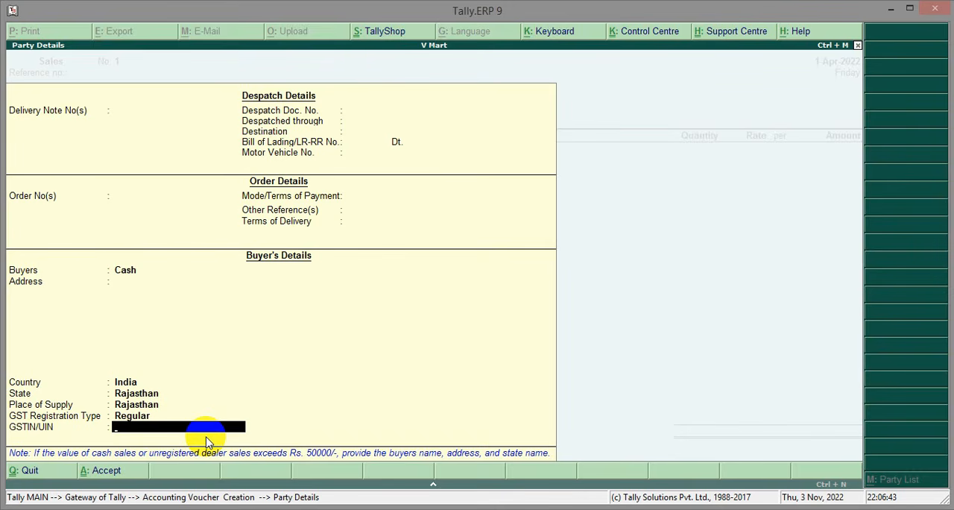
{"action": "type", "text": "333663336"}
{"action": "key", "text": "Return"}
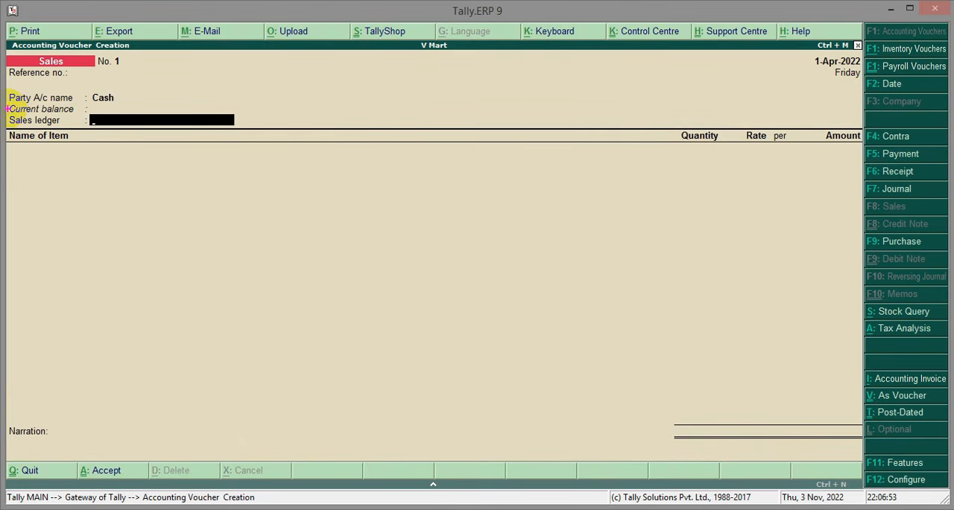
Create a new sales ledger named SALES from the voucher, placing it under Sales Accounts
{"action": "mouse_move", "coordinate": [7, 110]}
{"action": "left_mouse_down"}
{"action": "mouse_move", "coordinate": [132, 132]}
{"action": "mouse_move", "coordinate": [263, 140]}
{"action": "left_mouse_up"}
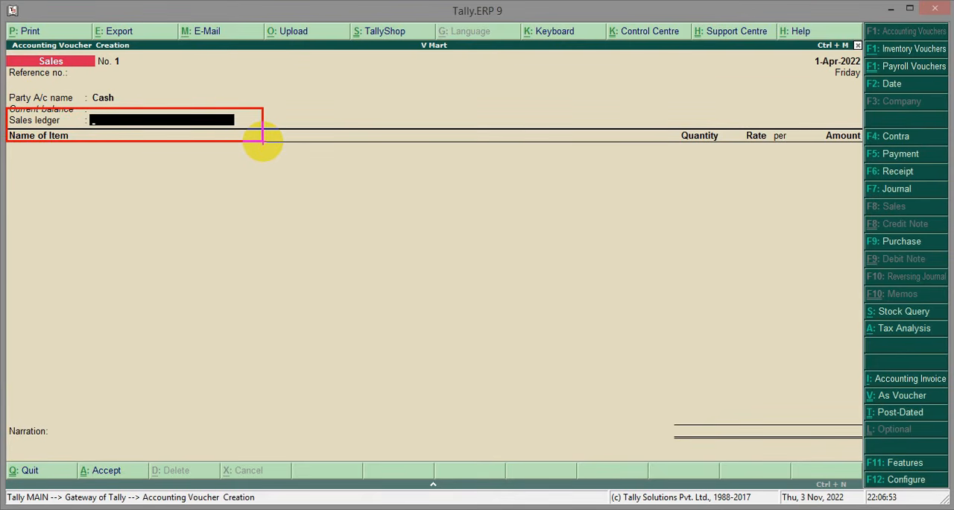
{"action": "left_click_drag", "start_coordinate": [262, 140], "coordinate": [263, 144]}
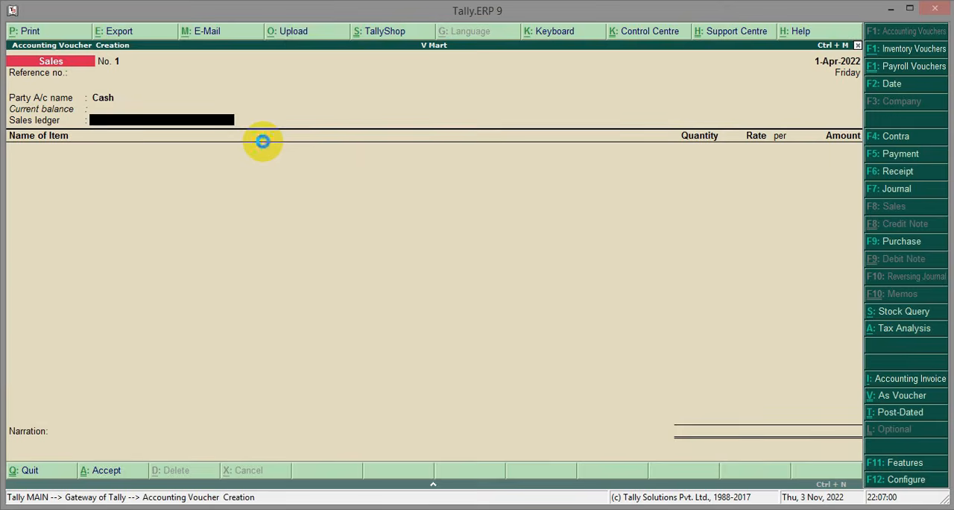
{"action": "key", "text": "alt+c"}
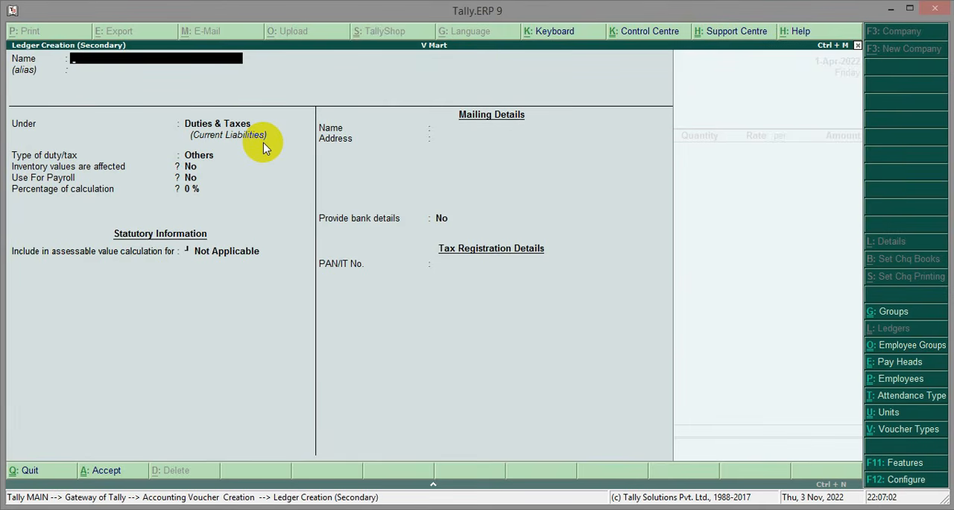
{"action": "type", "text": "SALES"}
{"action": "key", "text": "Return"}
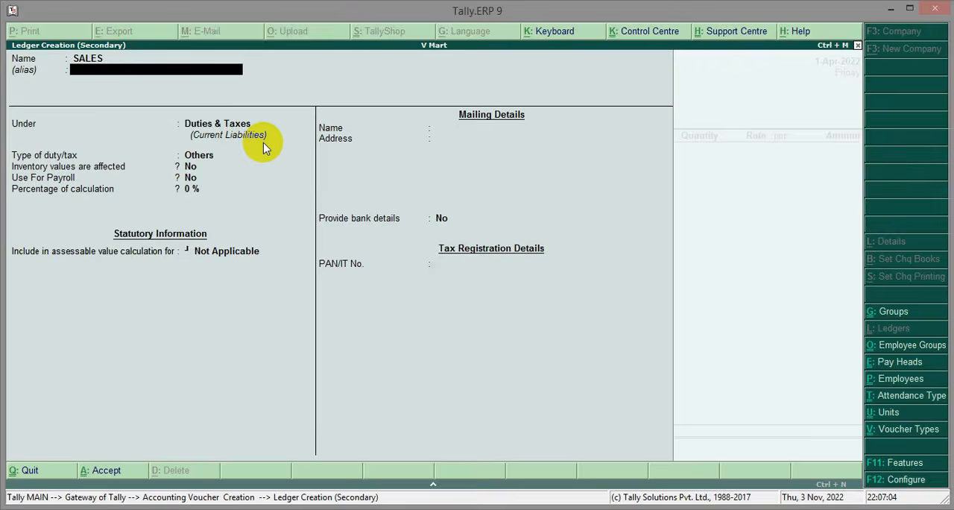
{"action": "key", "text": "Return"}
{"action": "type", "text": "SALE"}
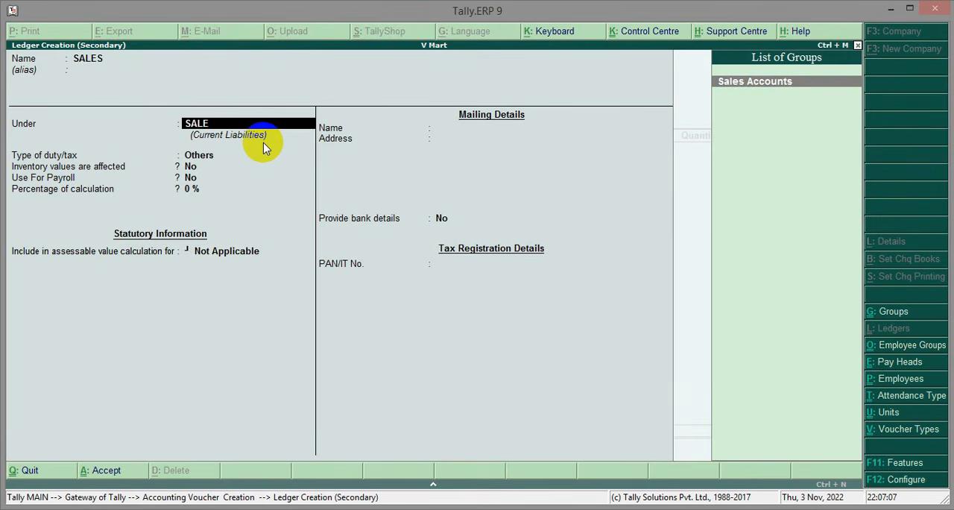
{"action": "key", "text": "Return"}
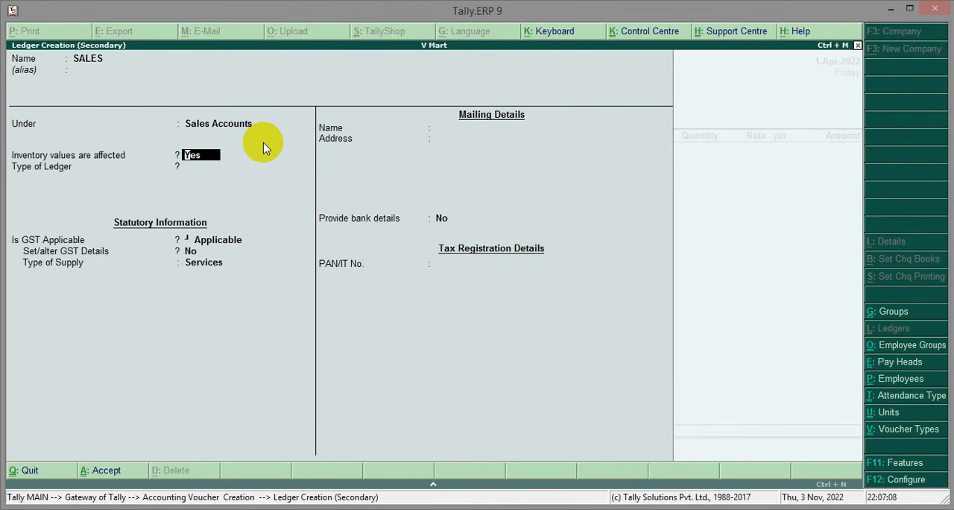
Turn on Set/alter GST Details for the SALES ledger, keeping nature of transaction Not Applicable and taxability Unknown
{"action": "key", "text": "Return"}
{"action": "key", "text": "Return"}
{"action": "key", "text": "Return"}
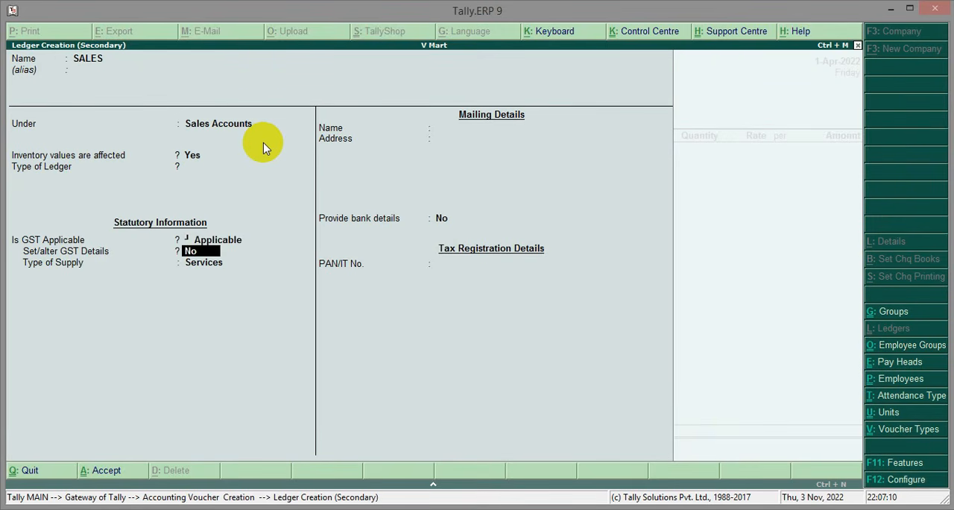
{"action": "key", "text": "ctrl+2"}
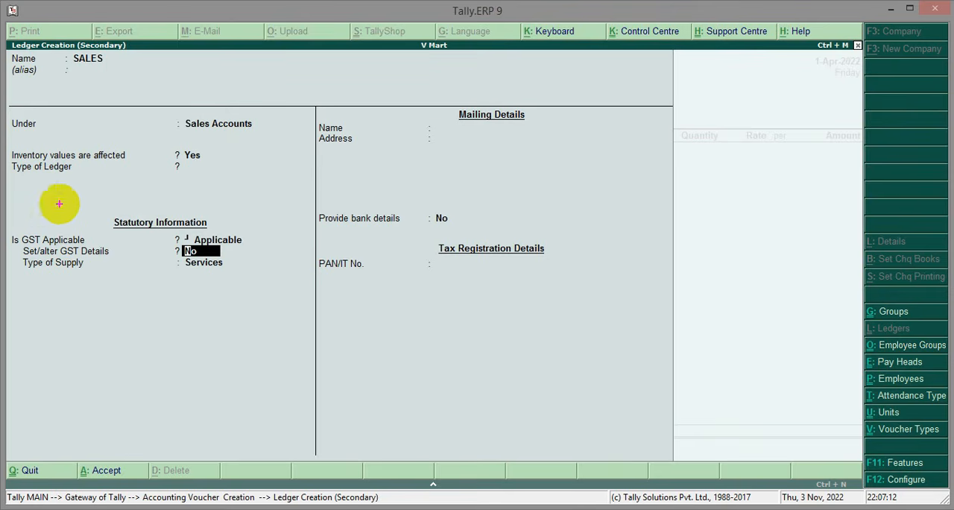
{"action": "left_click_drag", "start_coordinate": [9, 243], "coordinate": [228, 261]}
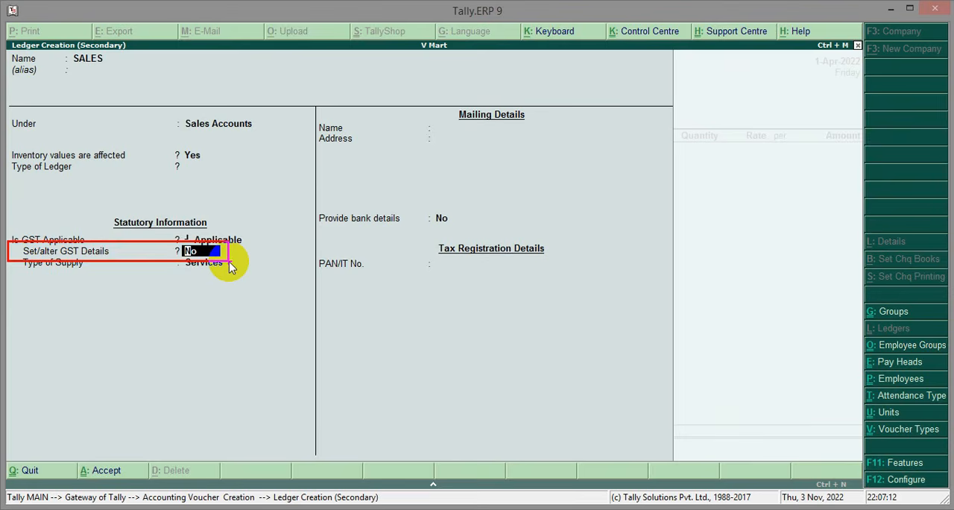
{"action": "key", "text": "Escape"}
{"action": "key", "text": "y"}
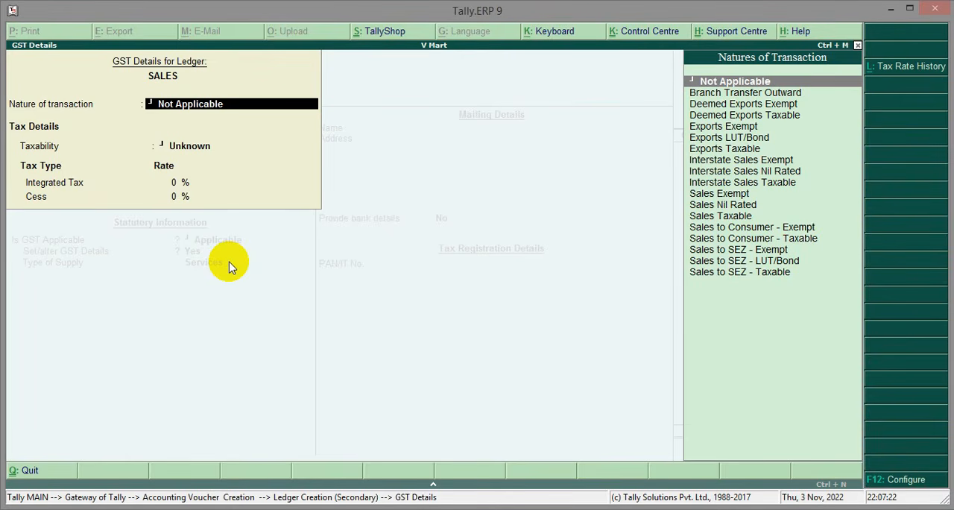
{"action": "key", "text": "Return"}
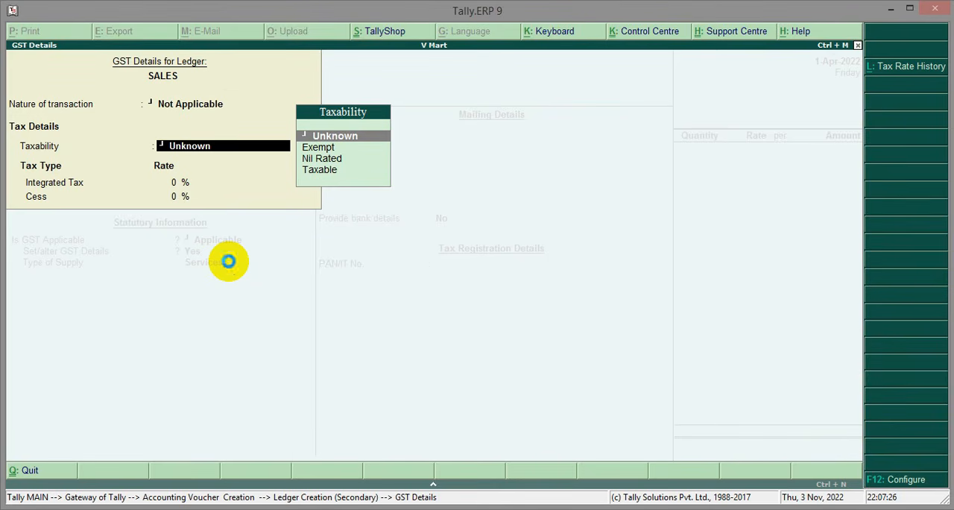
{"action": "key", "text": "Return"}
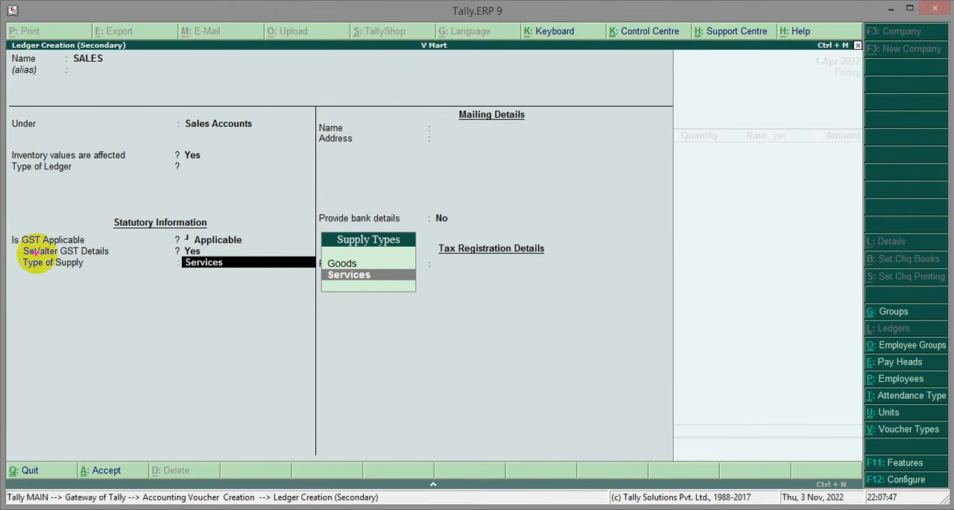
Set the SALES ledger's type of supply to Goods and save the ledger
{"action": "left_click_drag", "start_coordinate": [17, 251], "coordinate": [287, 276]}
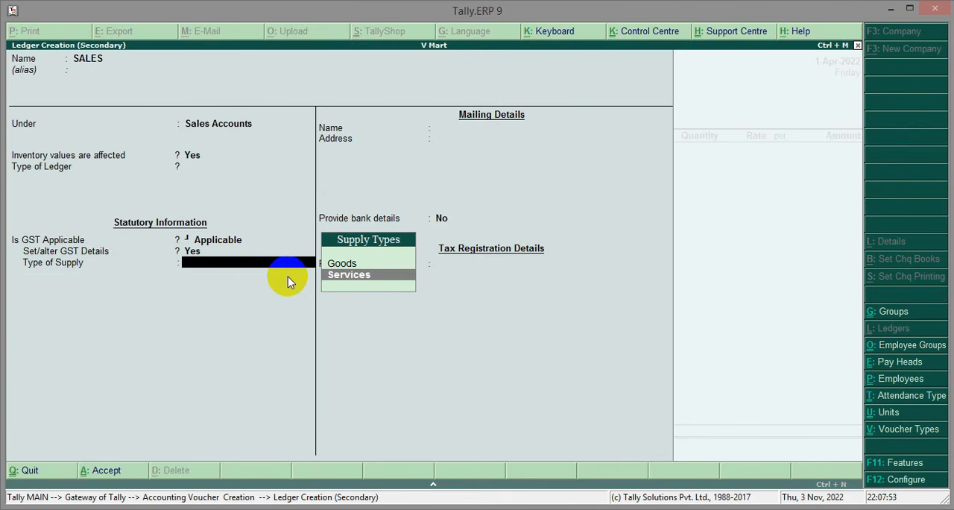
{"action": "key", "text": "Up"}
{"action": "key", "text": "Return"}
{"action": "key", "text": "Return"}
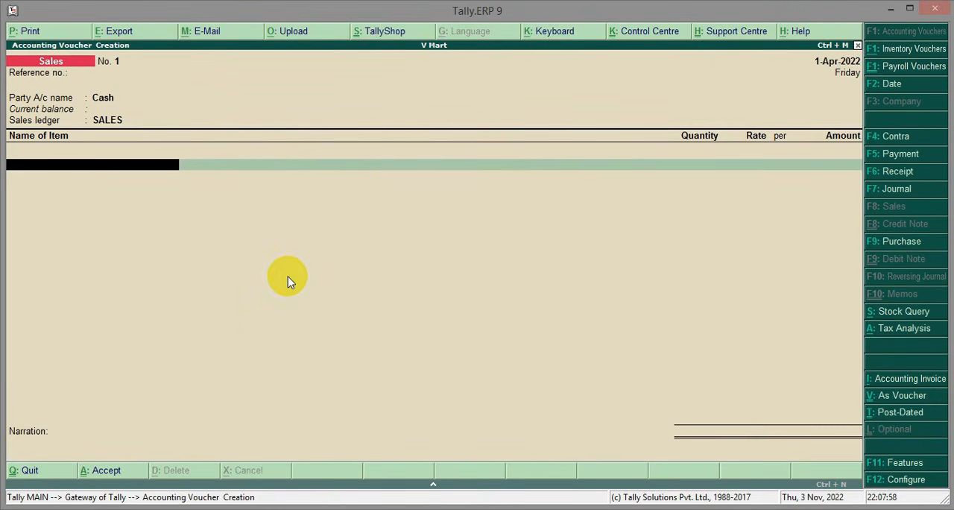
Add the Mobile stock item with quantity 10 nos at a rate of 12,000, then end the item list
{"action": "type", "text": "MO"}
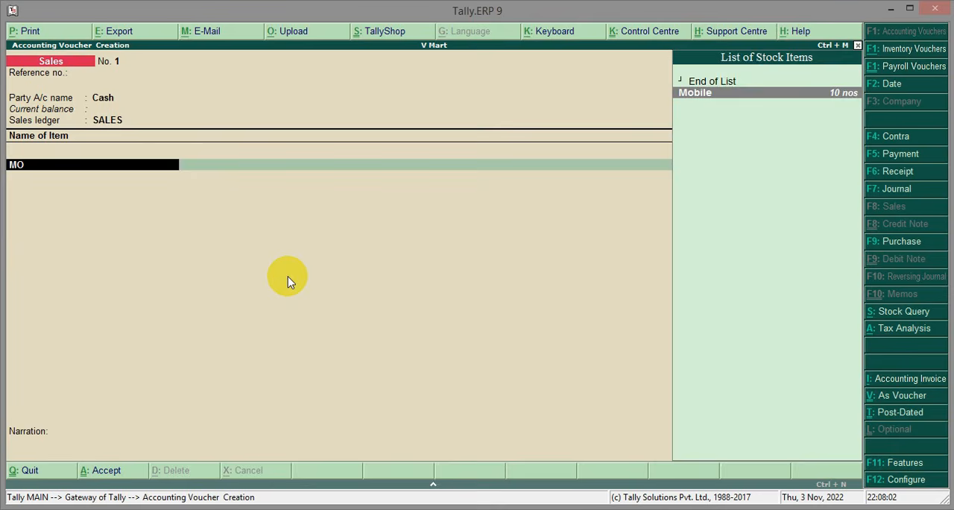
{"action": "key", "text": "Return"}
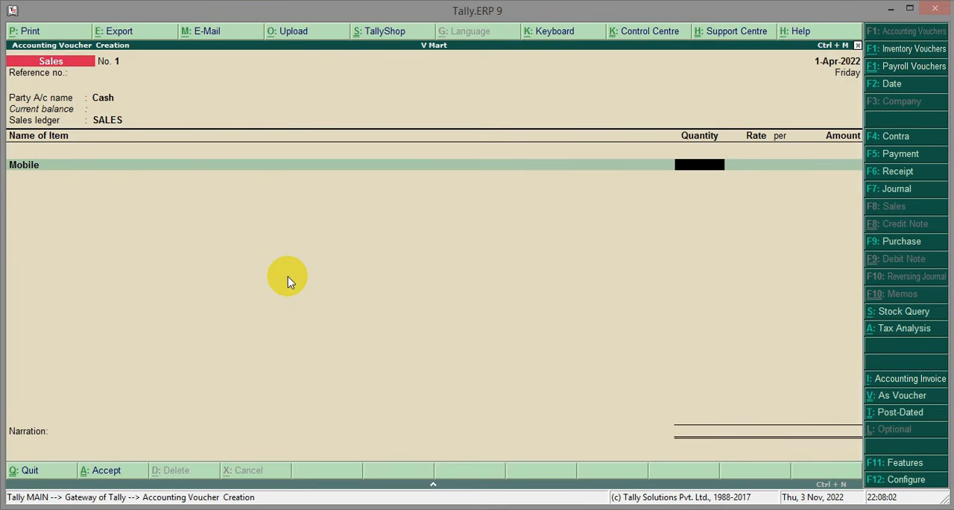
{"action": "type", "text": "10"}
{"action": "key", "text": "Return"}
{"action": "type", "text": "12000"}
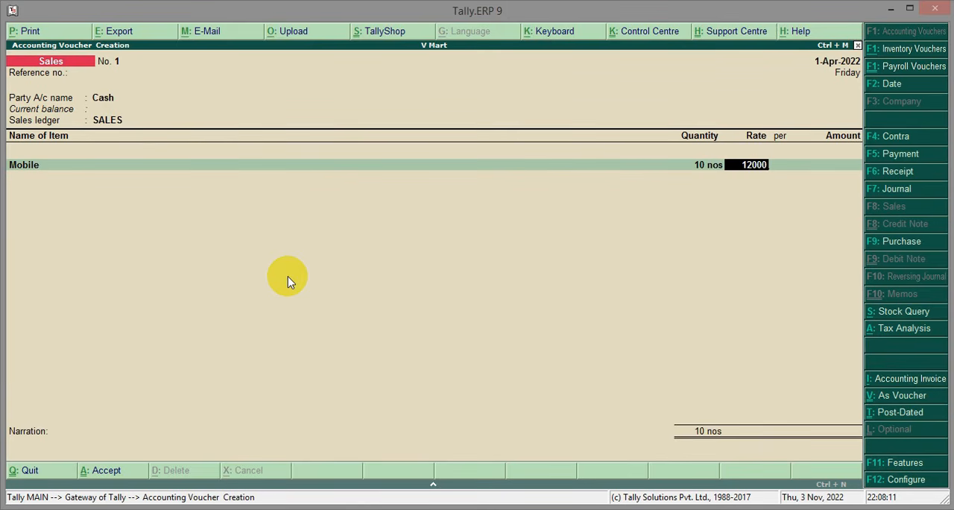
{"action": "key", "text": "Return"}
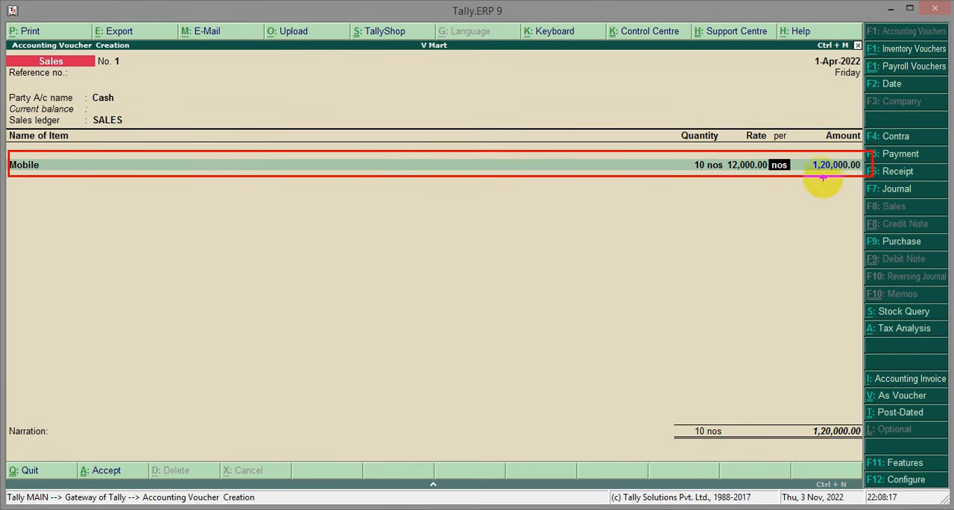
{"action": "key", "text": "Return"}
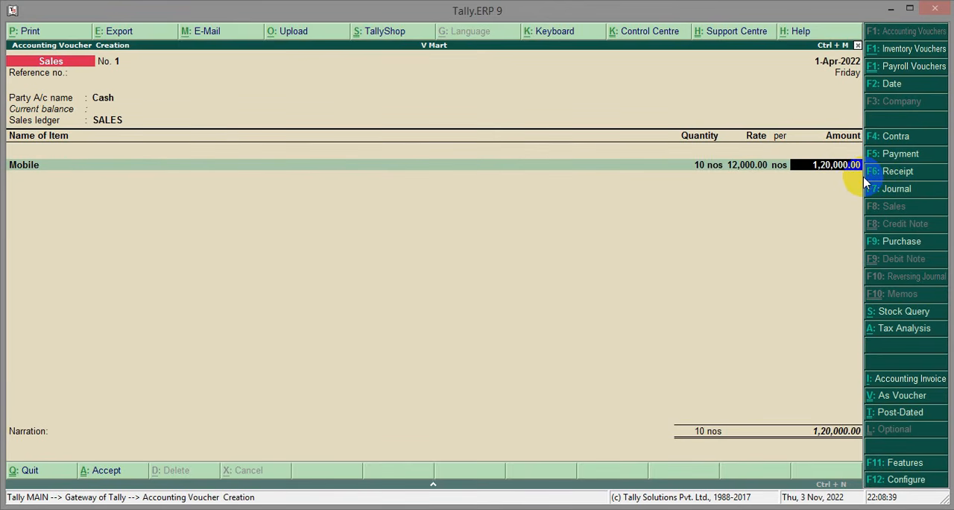
{"action": "key", "text": "Return"}
{"action": "key", "text": "Return"}
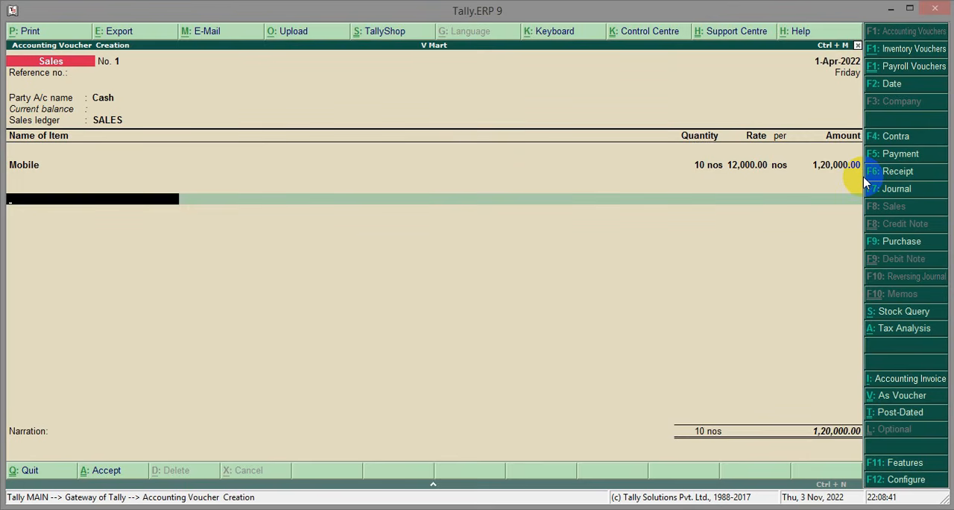
Add the CGST ledger to the sales voucher and accept its calculated amount
{"action": "type", "text": "C"}
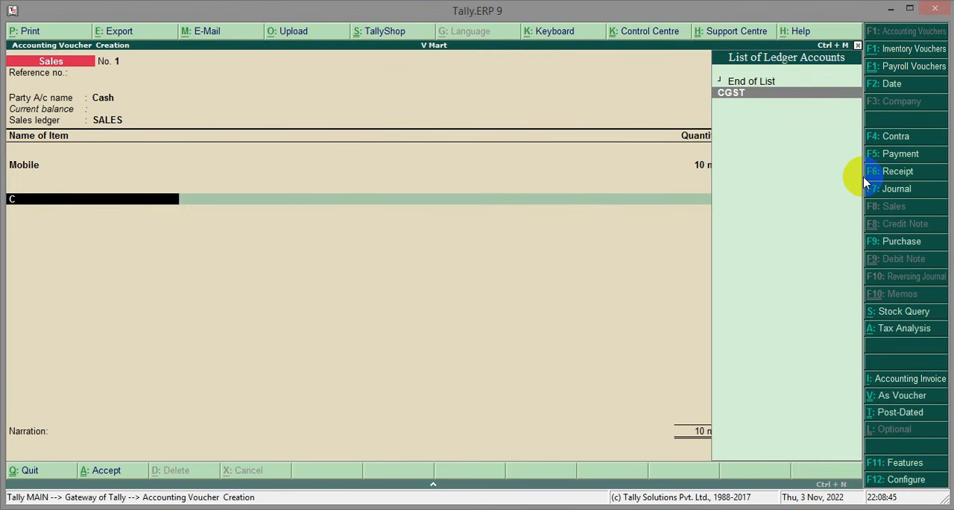
{"action": "key", "text": "Return"}
{"action": "left_click_drag", "start_coordinate": [778, 179], "coordinate": [862, 223]}
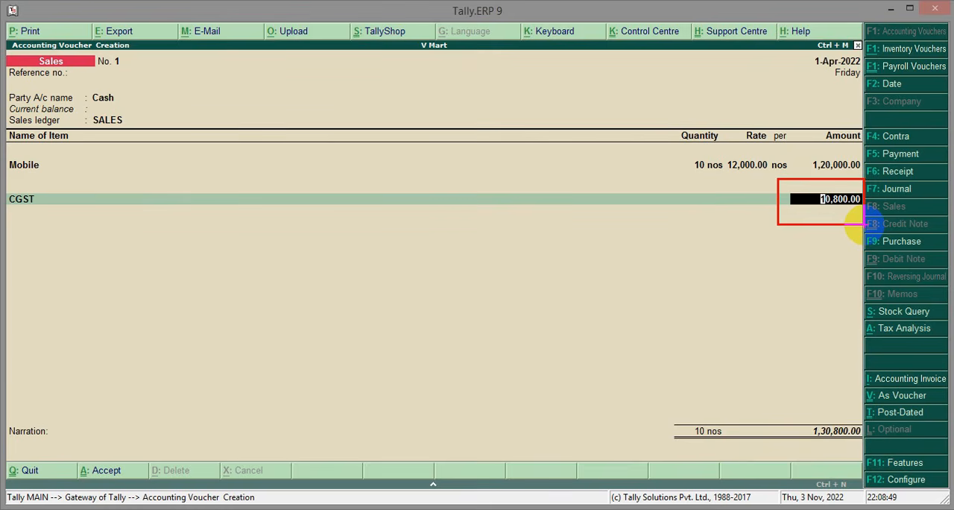
{"action": "key", "text": "Return"}
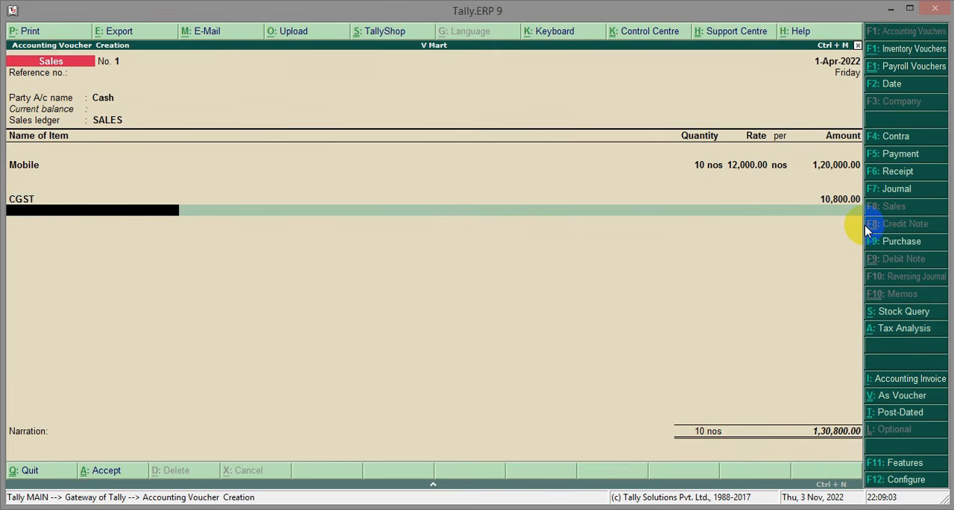
Add the SGST ledger as the second tax line of the sales voucher
{"action": "type", "text": "S"}
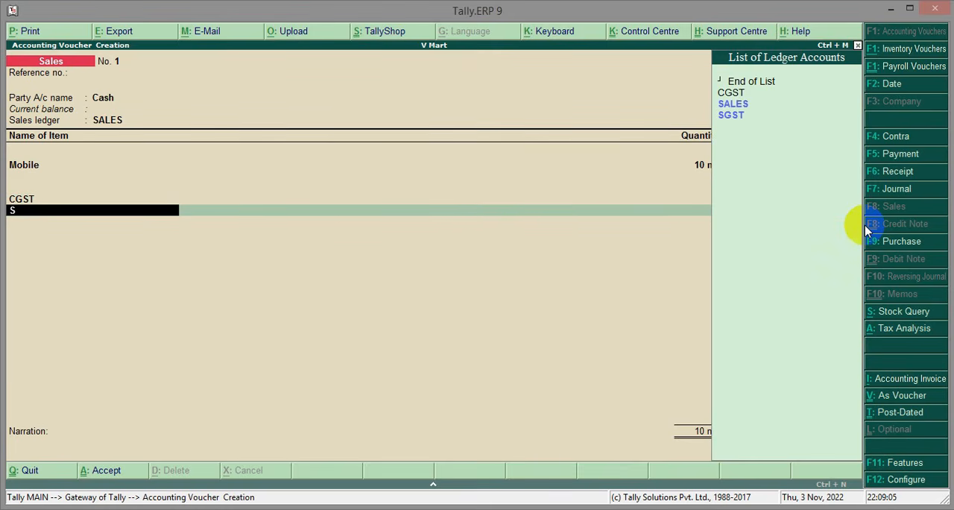
{"action": "key", "text": "Down"}
{"action": "key", "text": "Down"}
{"action": "key", "text": "Return"}
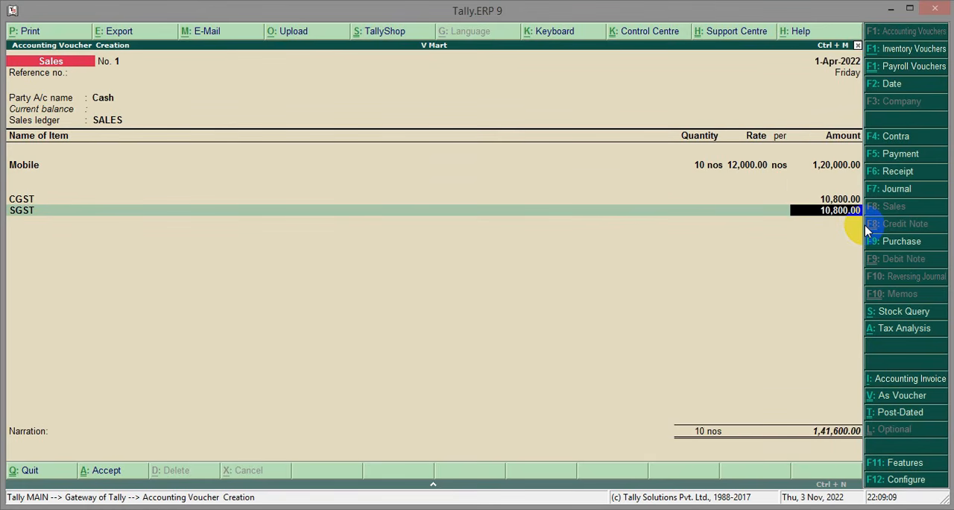
{"action": "left_click_drag", "start_coordinate": [809, 184], "coordinate": [863, 227]}
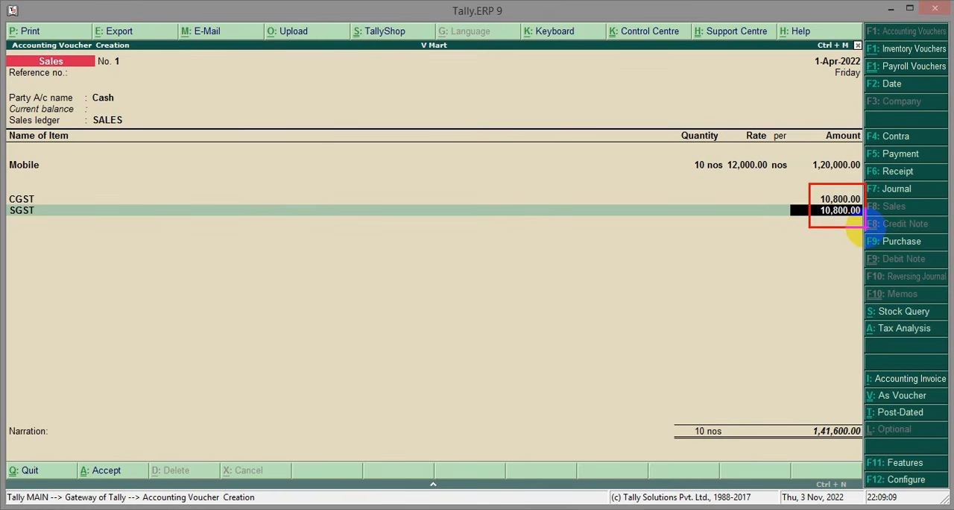
Save the sales voucher without a narration and leave voucher entry for the Gateway of Tally
{"action": "key", "text": "Escape"}
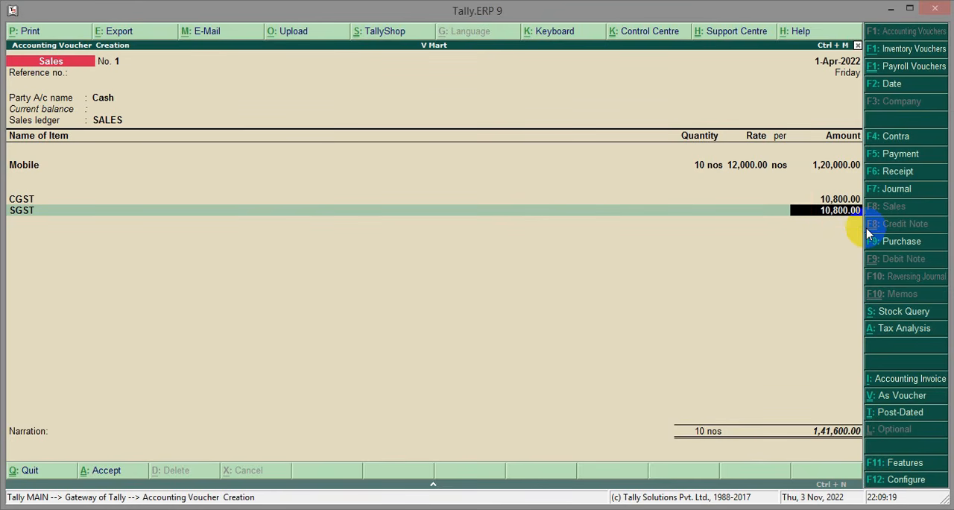
{"action": "key", "text": "Return"}
{"action": "key", "text": "Return"}
{"action": "key", "text": "Return"}
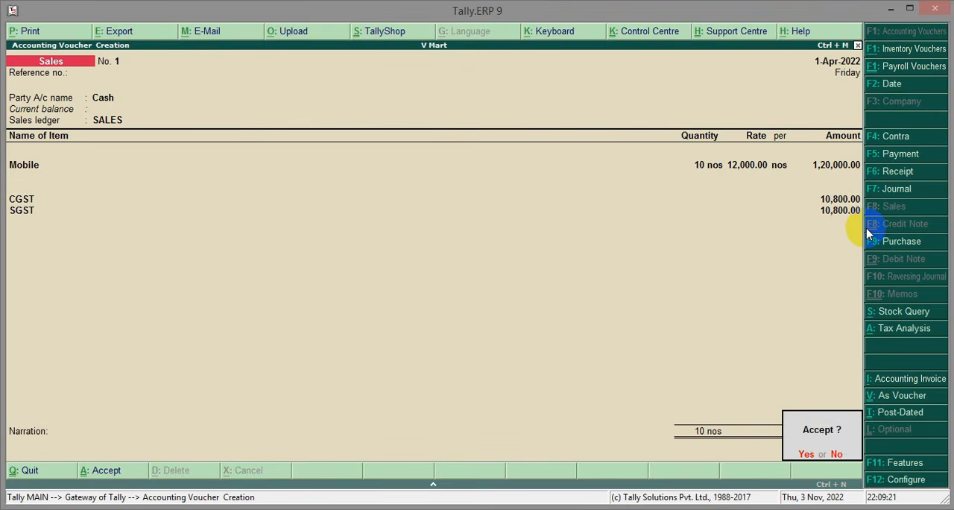
{"action": "key", "text": "Return"}
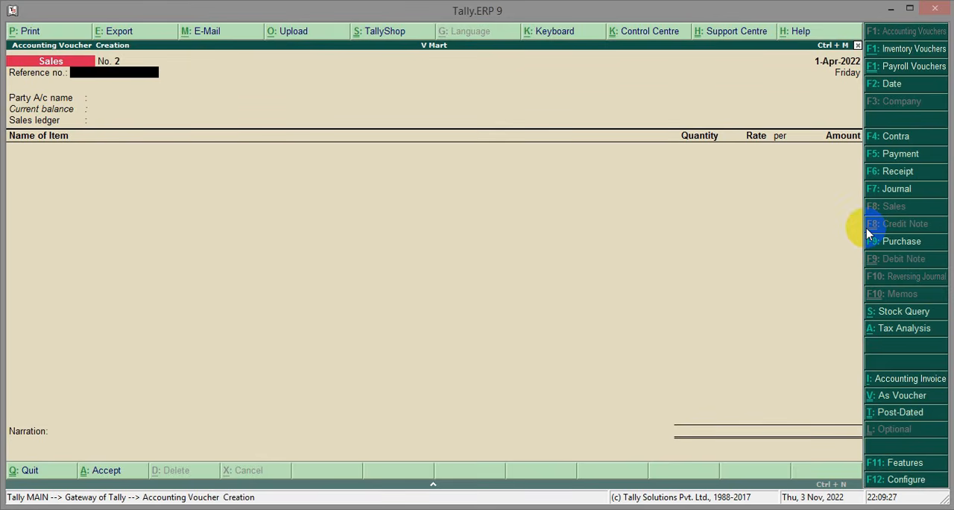
{"action": "key", "text": "Escape"}
{"action": "key", "text": "Return"}
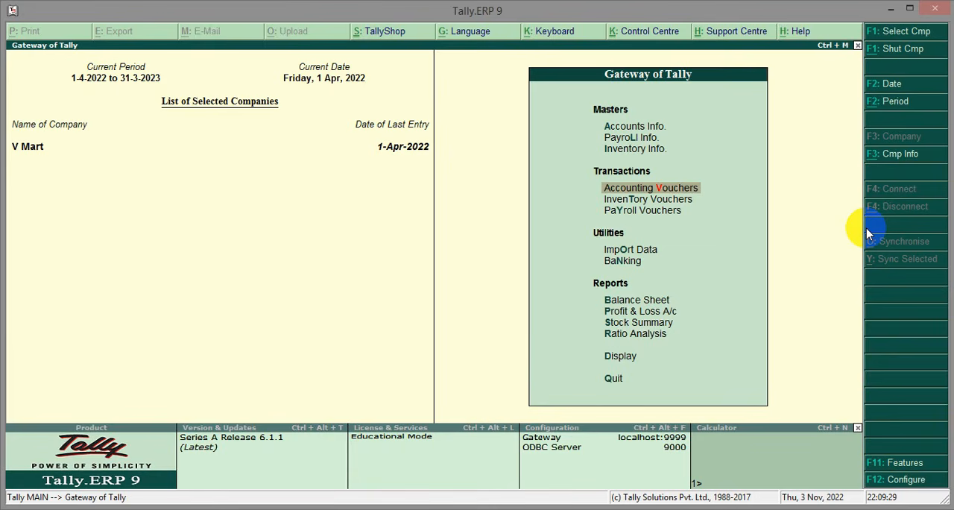
Examine the balance sheet's Current Liabilities down to the CGST and SGST balances under Duties & Taxes, and return to the Gateway
{"action": "left_click_drag", "start_coordinate": [583, 287], "coordinate": [669, 310]}
{"action": "key", "text": "b"}
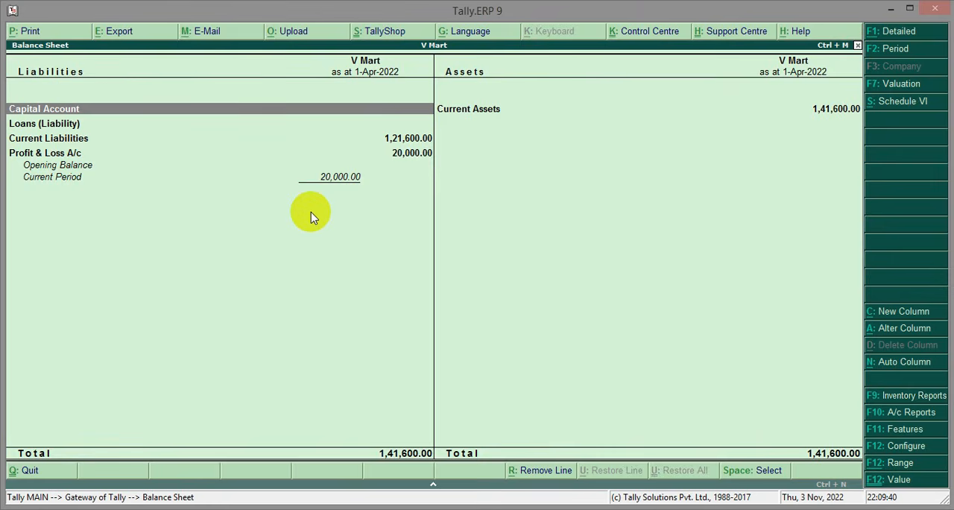
{"action": "mouse_move", "coordinate": [7, 132]}
{"action": "left_mouse_down"}
{"action": "mouse_move", "coordinate": [138, 144]}
{"action": "mouse_move", "coordinate": [451, 141]}
{"action": "left_mouse_up"}
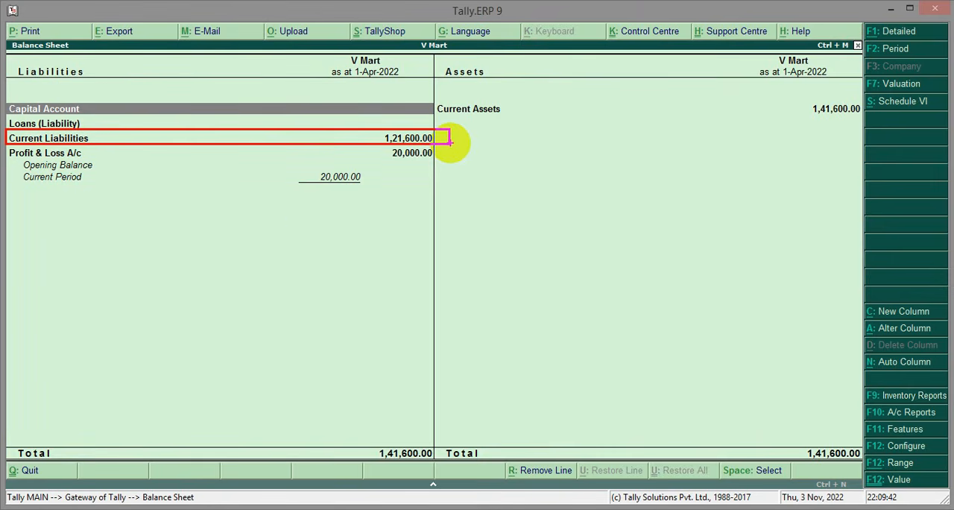
{"action": "key", "text": "Escape"}
{"action": "key", "text": "Down"}
{"action": "key", "text": "Down"}
{"action": "key", "text": "Return"}
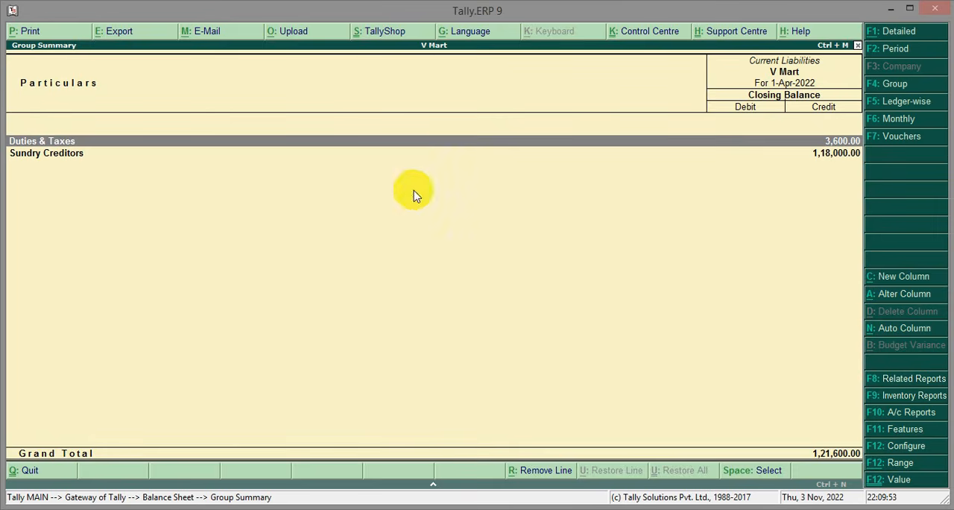
{"action": "left_click", "coordinate": [840, 144]}
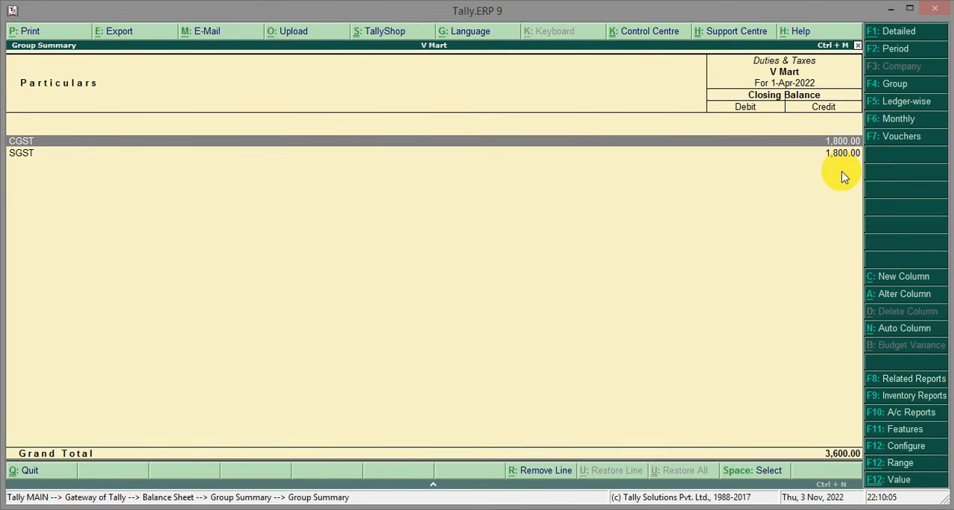
{"action": "key", "text": "Escape"}
{"action": "key", "text": "Escape"}
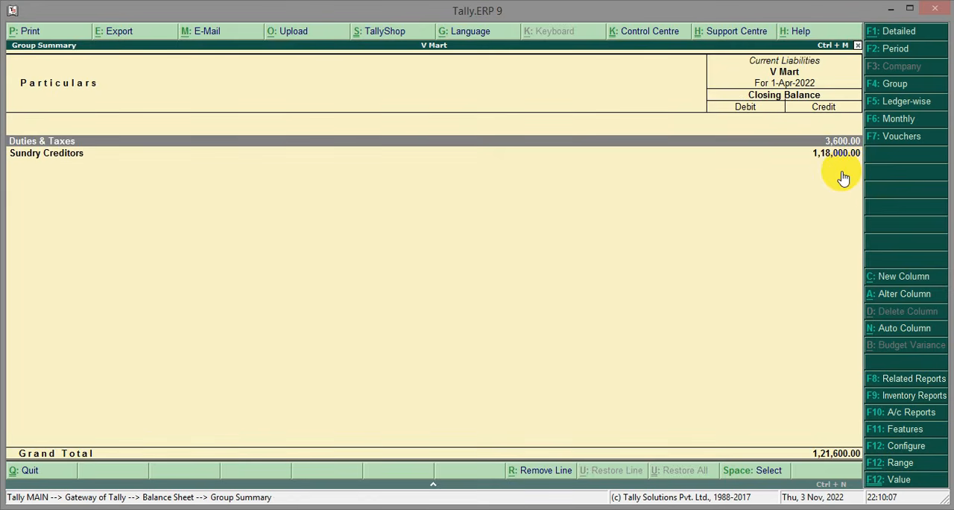
{"action": "key", "text": "Escape"}
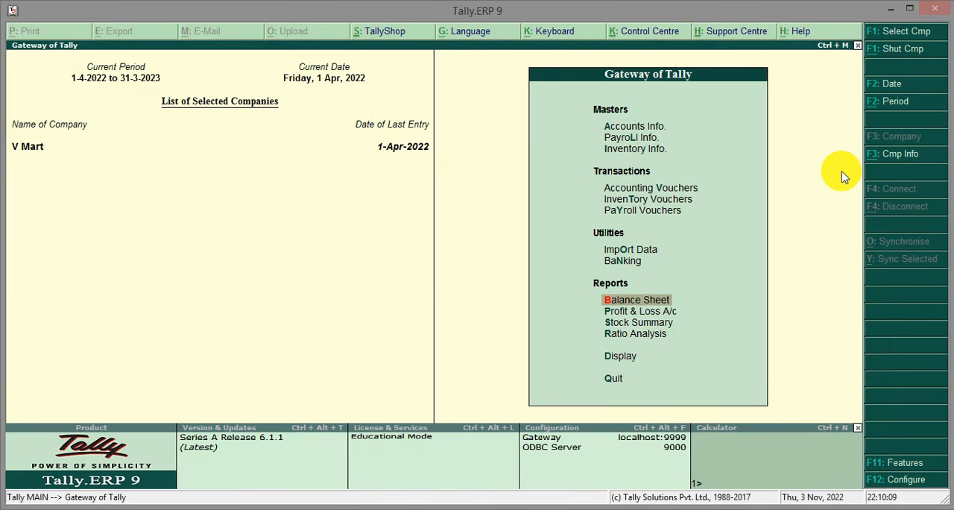
Start a payment voucher as a GST statutory payment for 1-Mar-2022 to 31-Mar-2022 with payment type Regular
{"action": "left_click", "coordinate": [623, 187]}
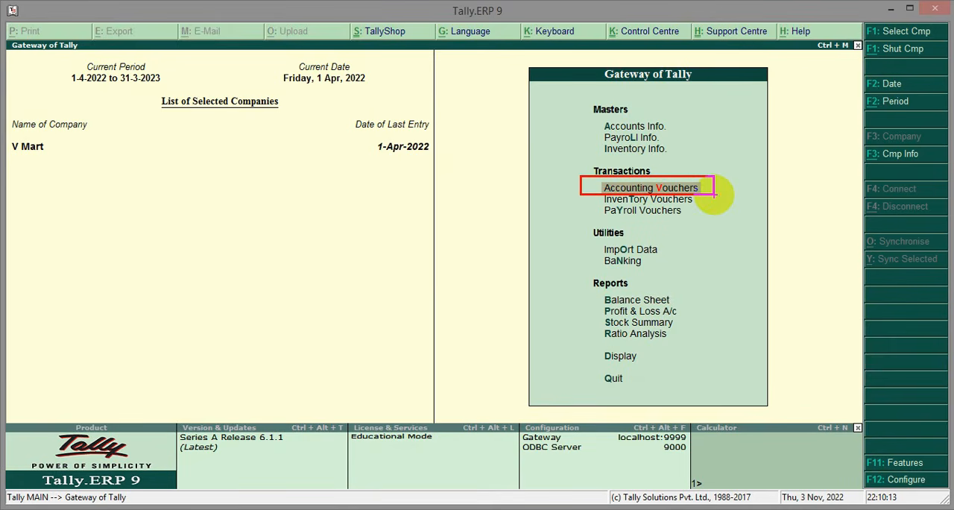
{"action": "key", "text": "Return"}
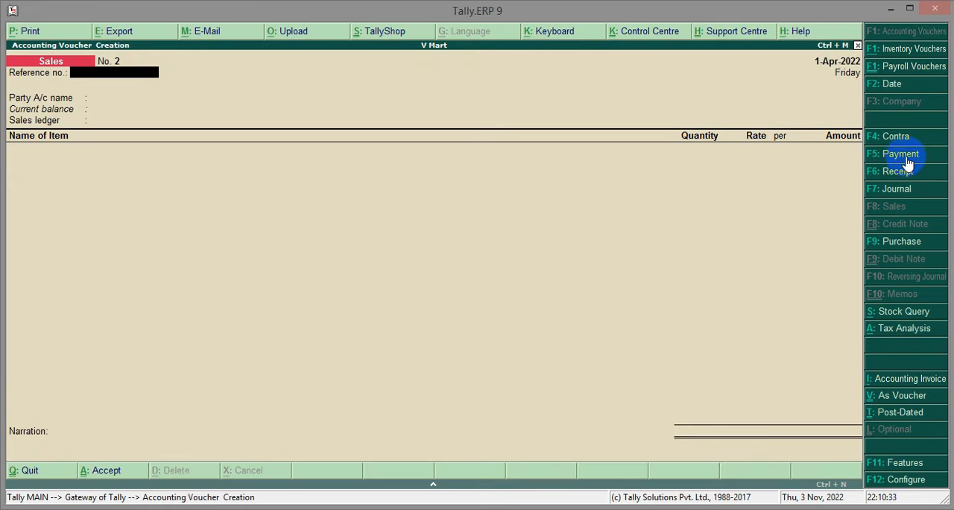
{"action": "left_click", "coordinate": [910, 156]}
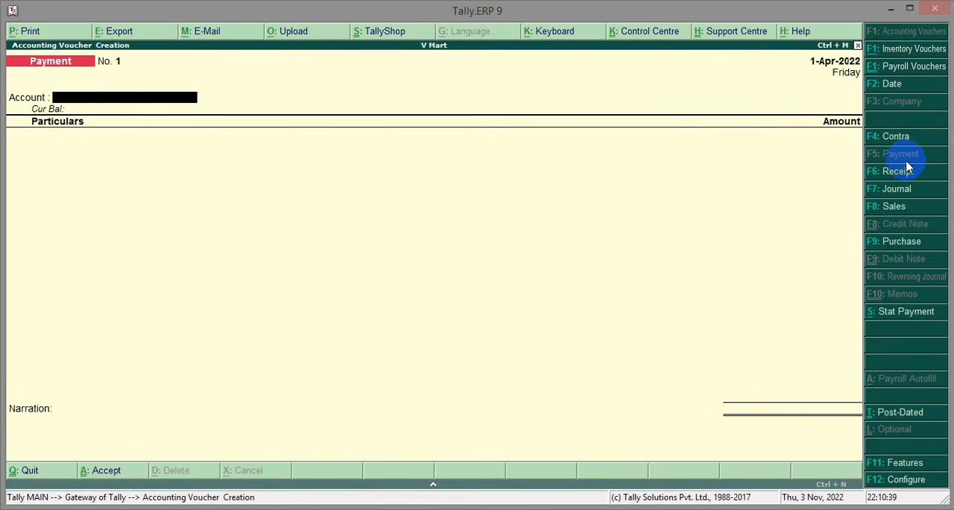
{"action": "left_click_drag", "start_coordinate": [852, 294], "coordinate": [940, 325]}
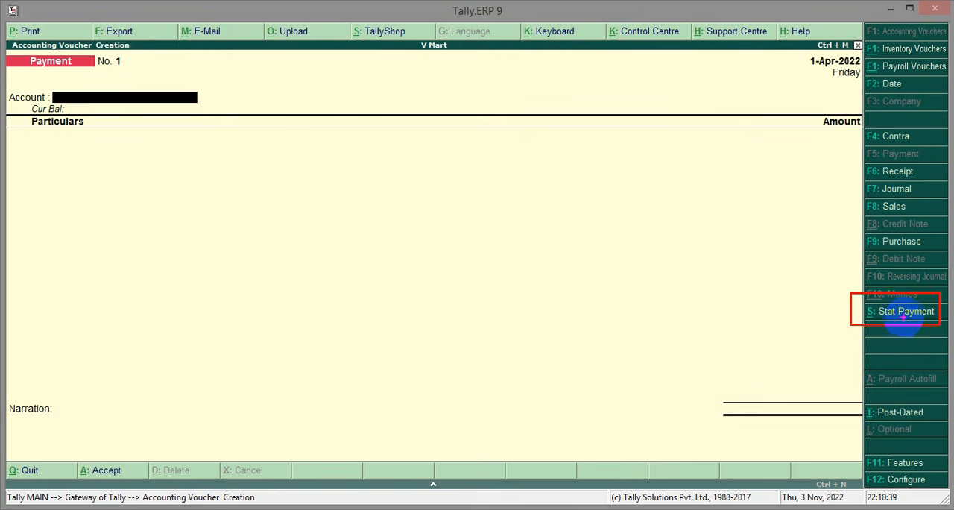
{"action": "left_click", "coordinate": [908, 313]}
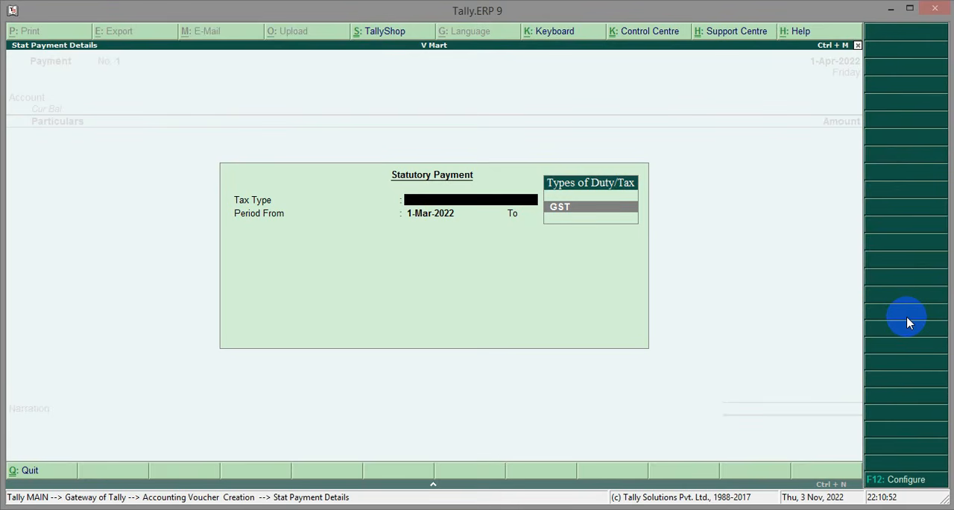
{"action": "key", "text": "Return"}
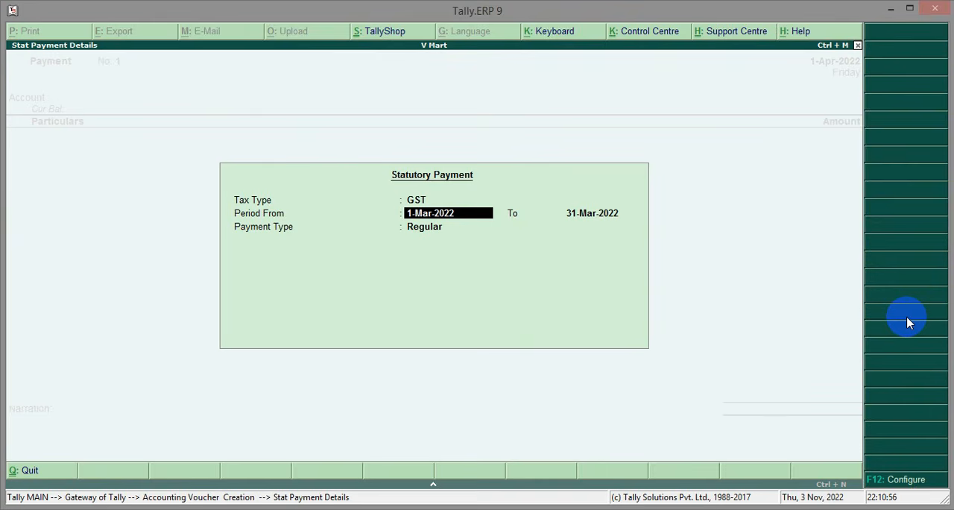
{"action": "key", "text": "Return"}
{"action": "key", "text": "Return"}
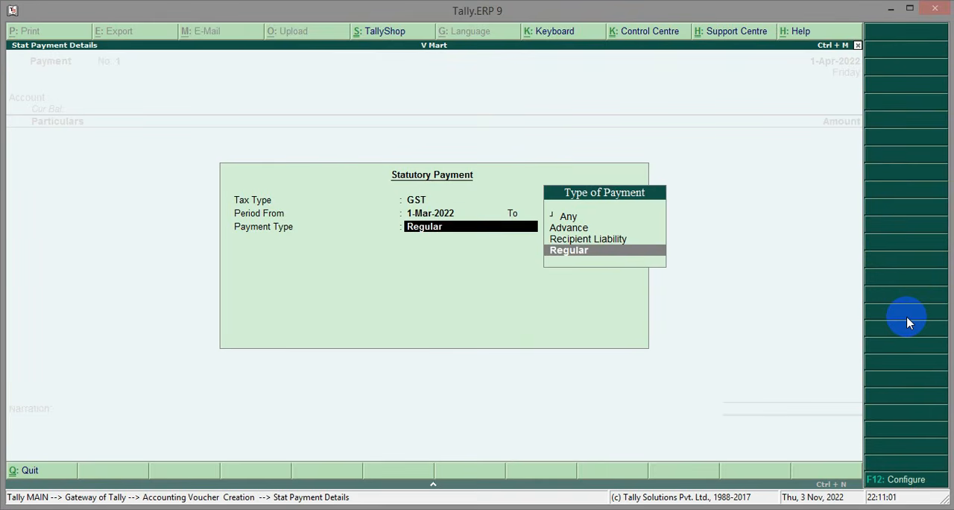
{"action": "key", "text": "Return"}
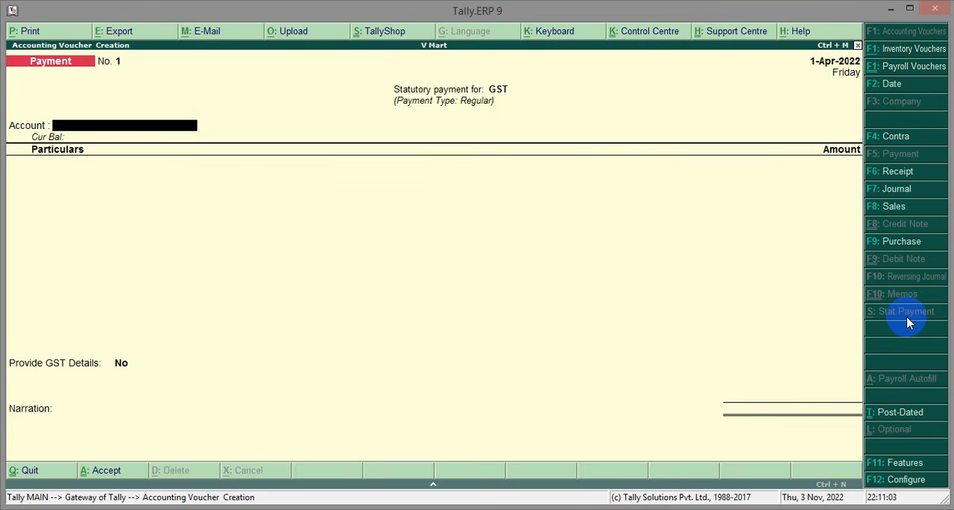
Set Cash as the payment account and add the SGST ledger with an amount of 1,800
{"action": "type", "text": "C"}
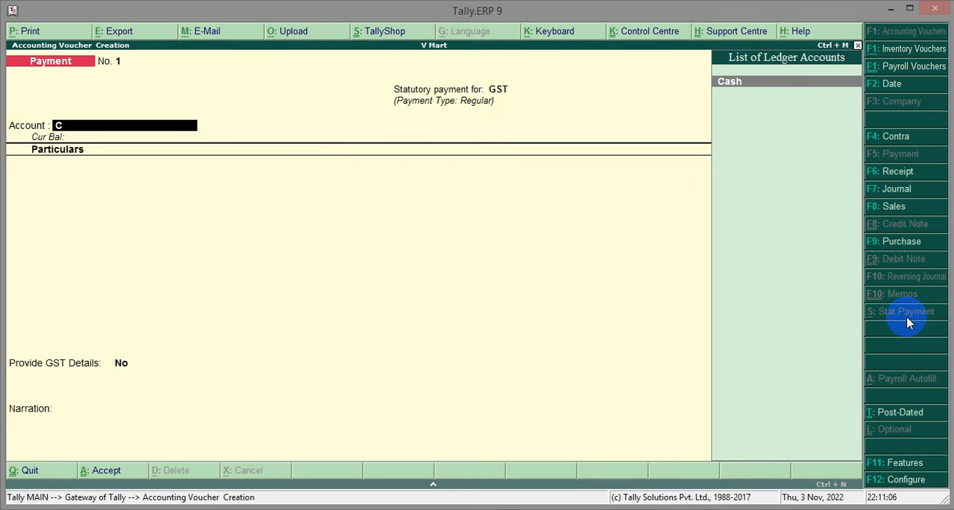
{"action": "key", "text": "Return"}
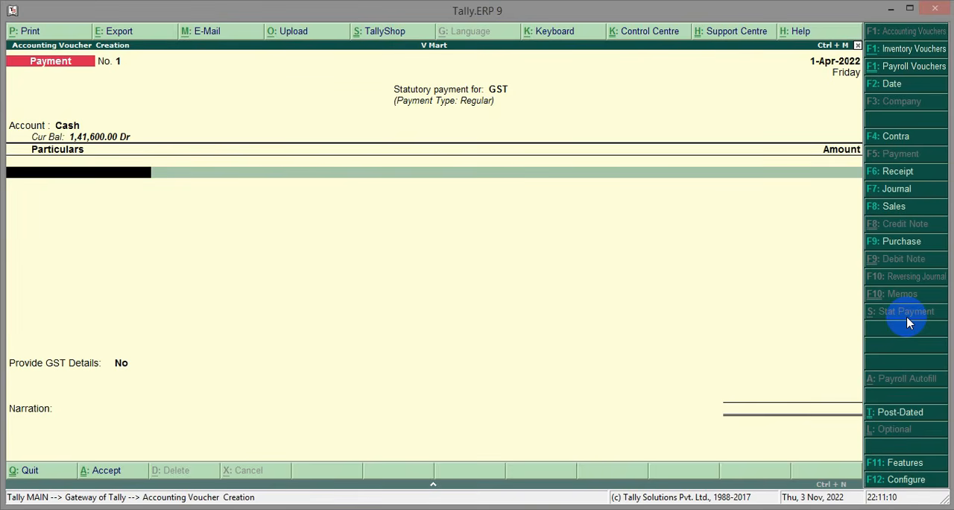
{"action": "type", "text": "sg"}
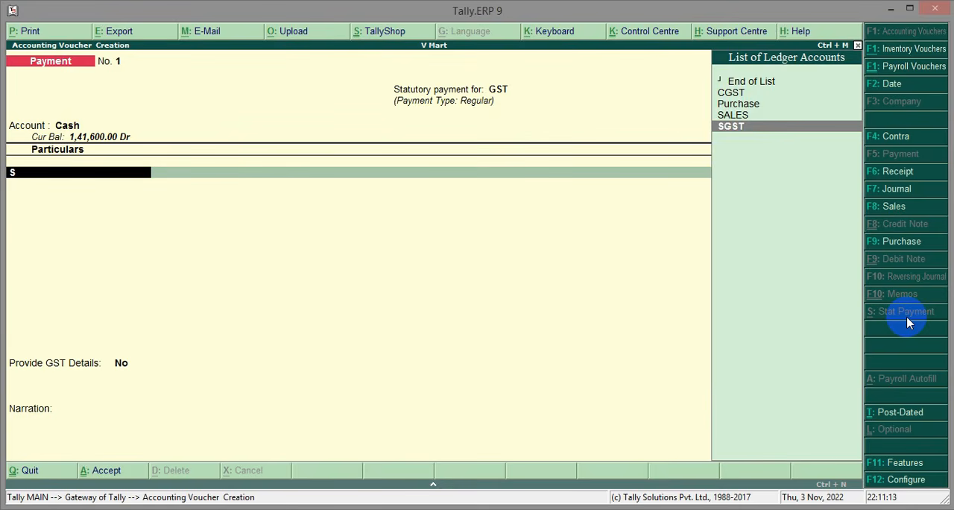
{"action": "key", "text": "Return"}
{"action": "left_click_drag", "start_coordinate": [69, 169], "coordinate": [143, 197]}
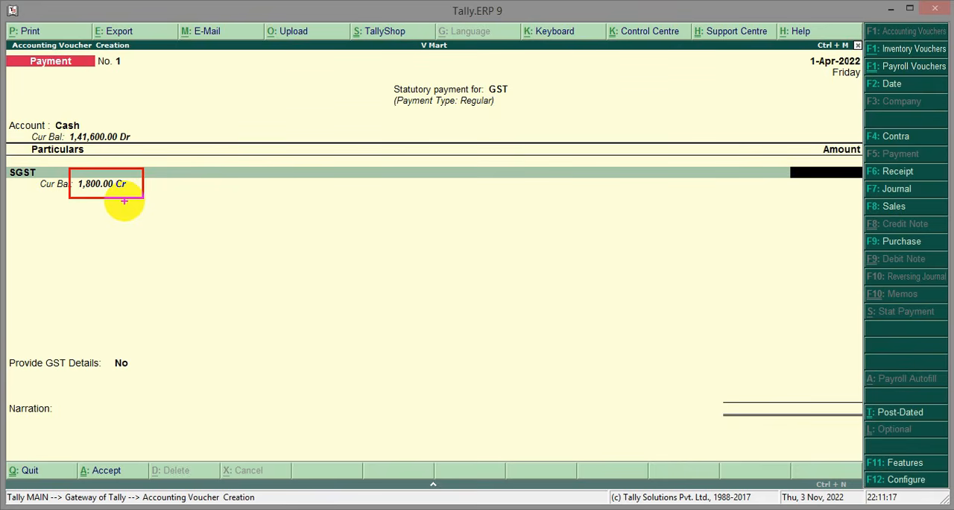
{"action": "type", "text": "1800"}
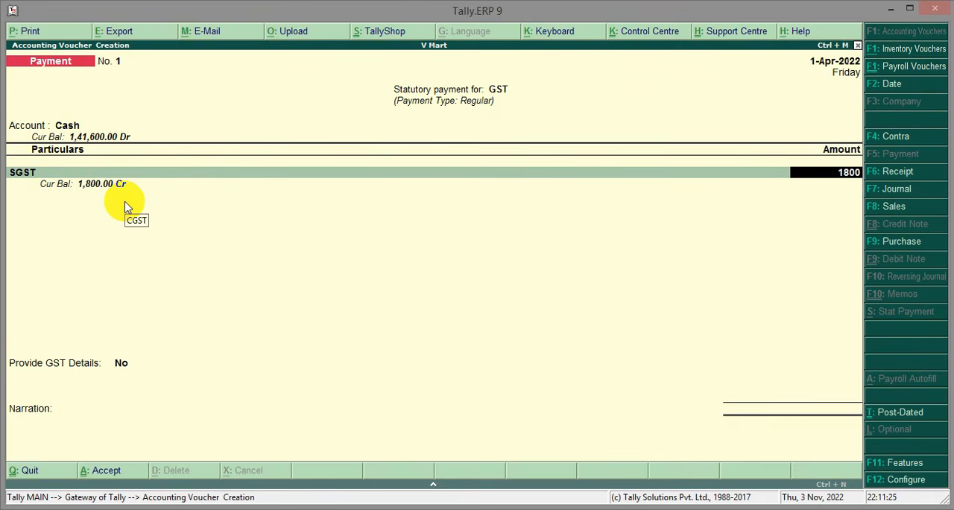
{"action": "key", "text": "Return"}
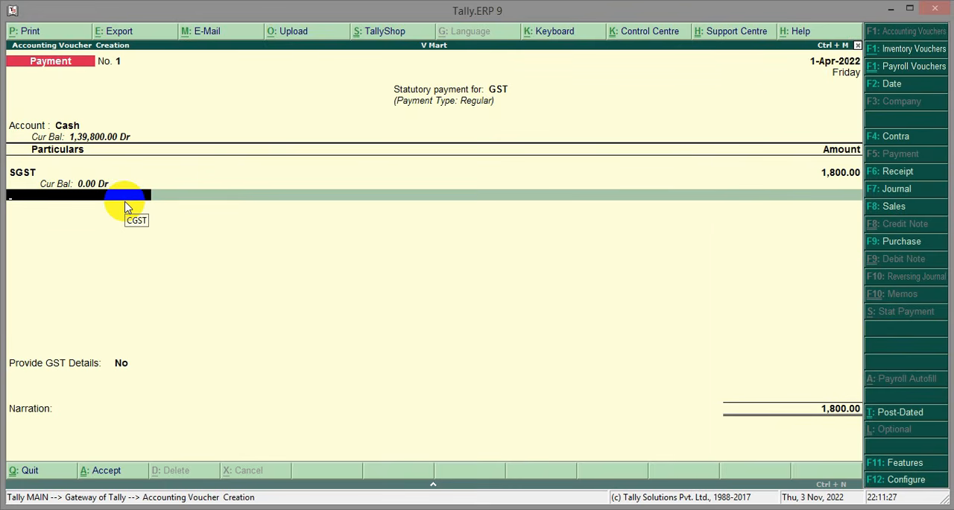
Add the CGST ledger as the second line of the GST payment with an amount of 1,800
{"action": "type", "text": "C"}
{"action": "key", "text": "Return"}
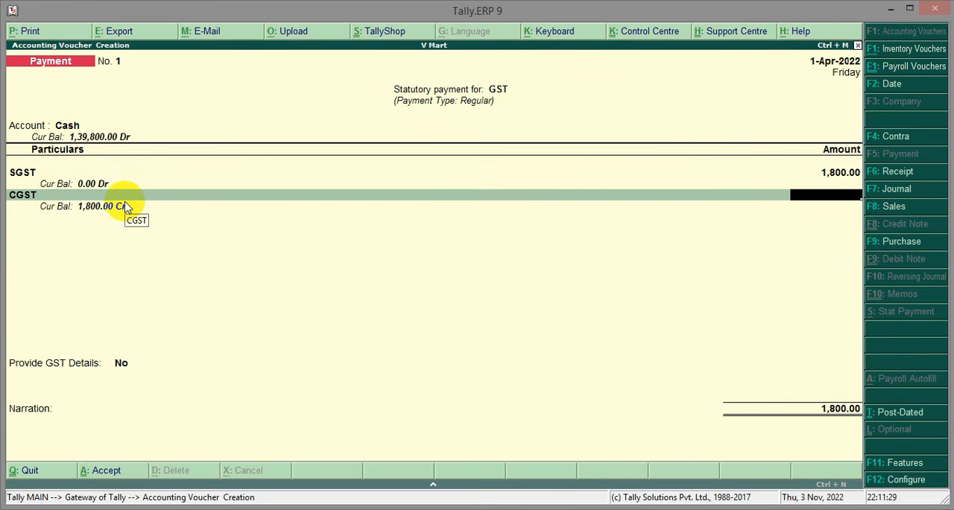
{"action": "key", "text": "ctrl+2"}
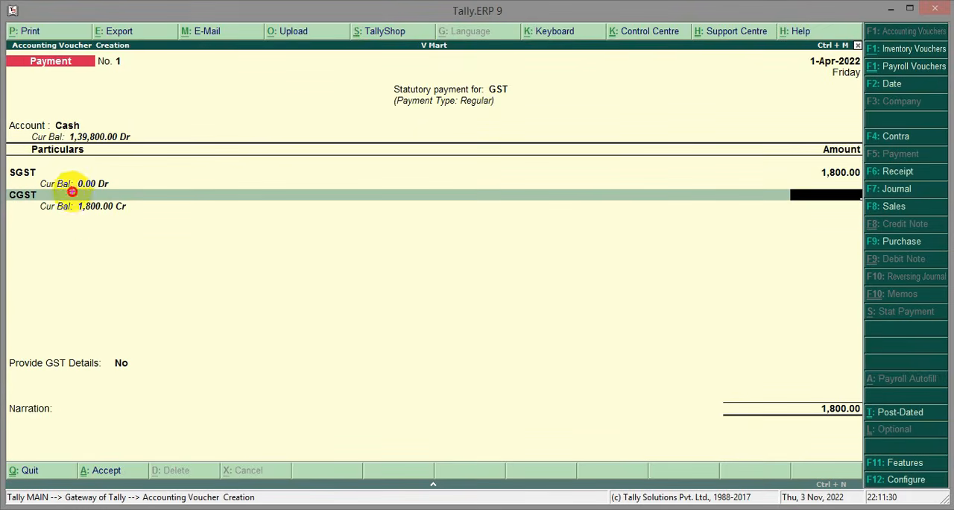
{"action": "left_click_drag", "start_coordinate": [72, 193], "coordinate": [148, 227]}
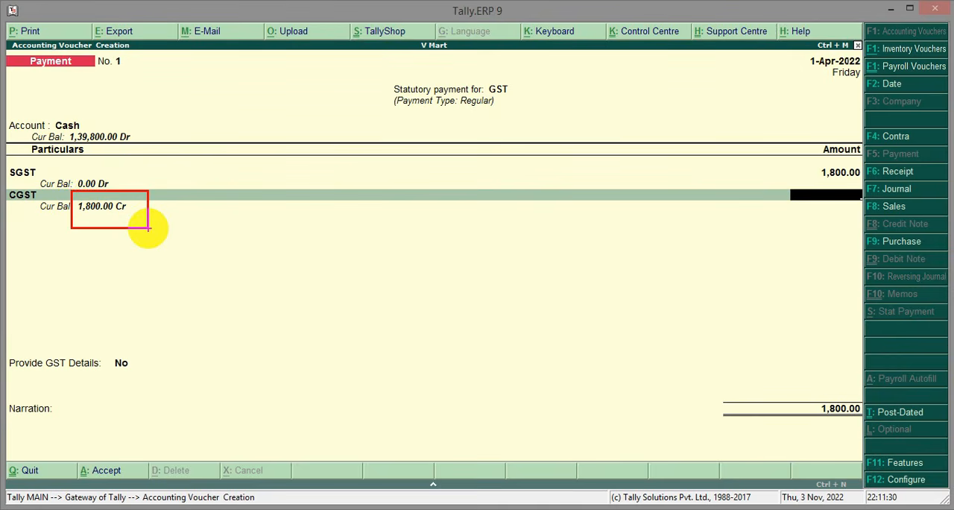
{"action": "key", "text": "Escape"}
{"action": "type", "text": "1800"}
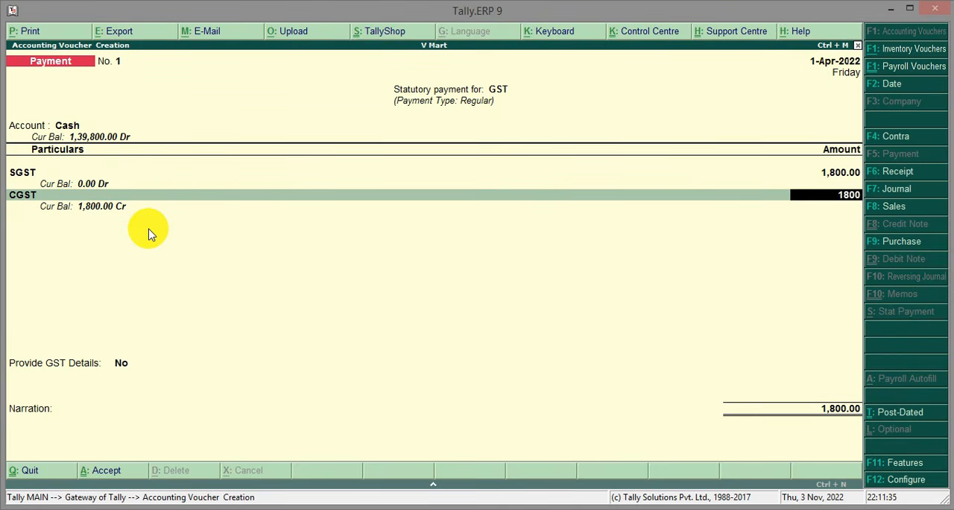
{"action": "key", "text": "Return"}
{"action": "key", "text": "Return"}
{"action": "key", "text": "Return"}
{"action": "key", "text": "Return"}
{"action": "key", "text": "Return"}
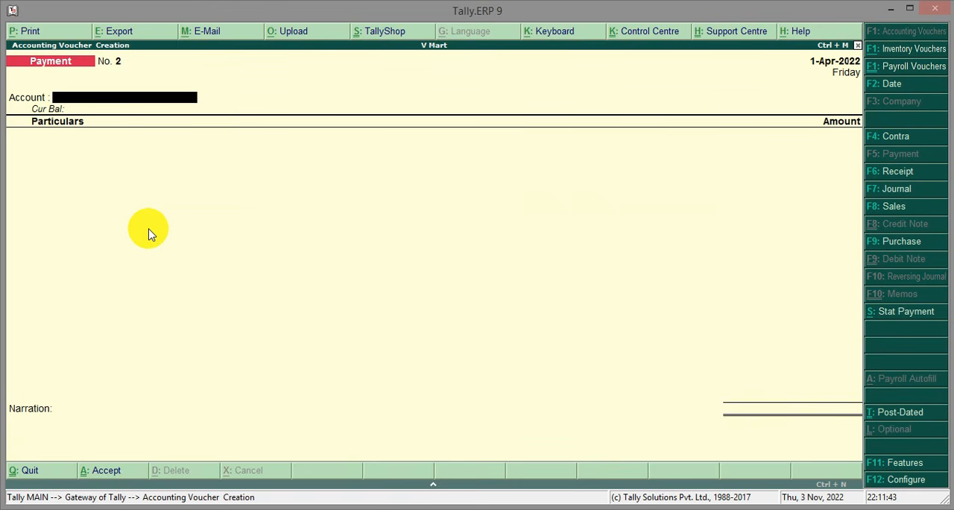
Save the GST payment voucher with Provide GST Details left at No and no narration, and return to the Gateway
{"action": "key", "text": "Escape"}
{"action": "key", "text": "Return"}
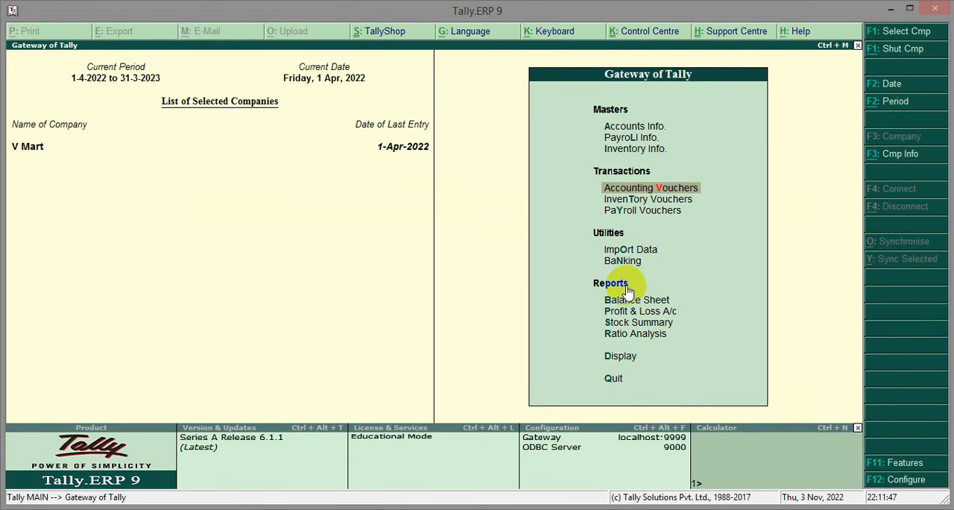
Check the Duties & Taxes line under Current Liabilities in the balance sheet after the GST payment
{"action": "key", "text": "b"}
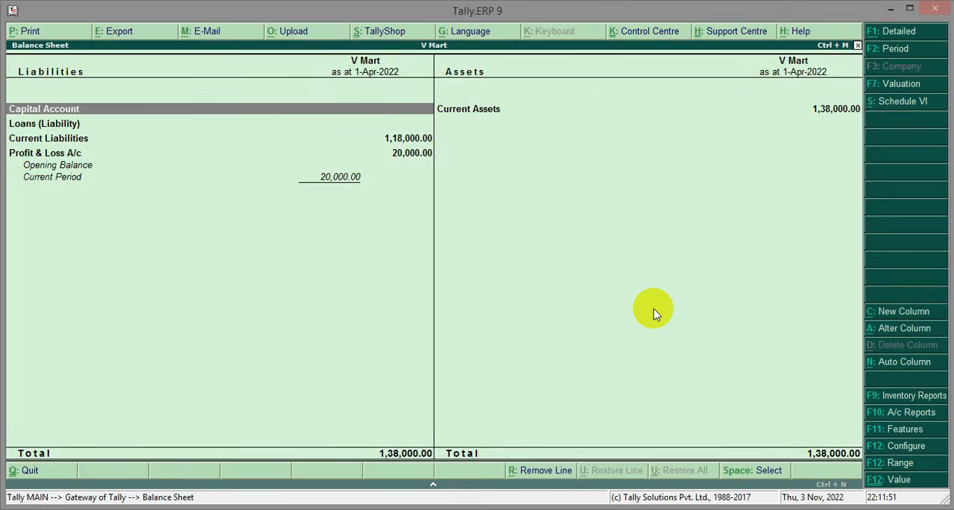
{"action": "key", "text": "Down"}
{"action": "key", "text": "Down"}
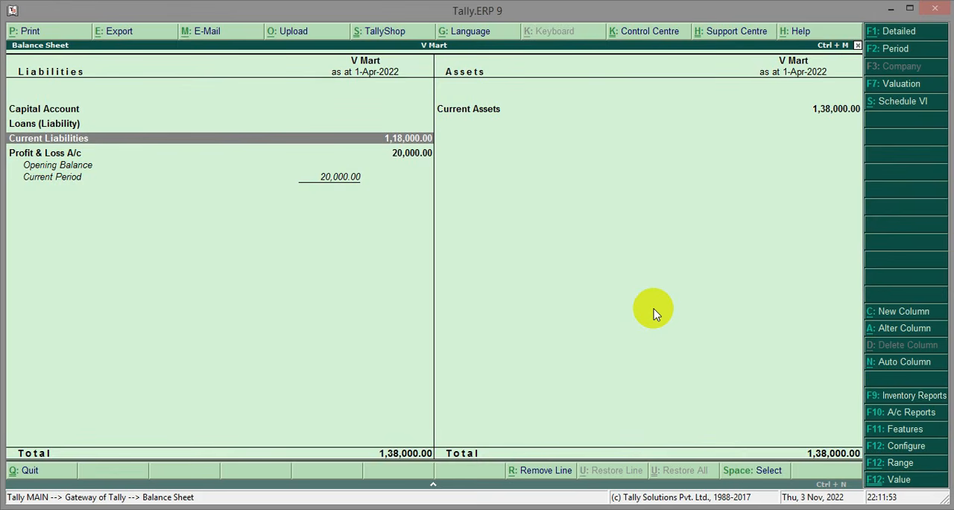
{"action": "mouse_move", "coordinate": [9, 132]}
{"action": "left_mouse_down"}
{"action": "mouse_move", "coordinate": [45, 145]}
{"action": "mouse_move", "coordinate": [438, 152]}
{"action": "left_mouse_up"}
{"action": "key", "text": "Escape"}
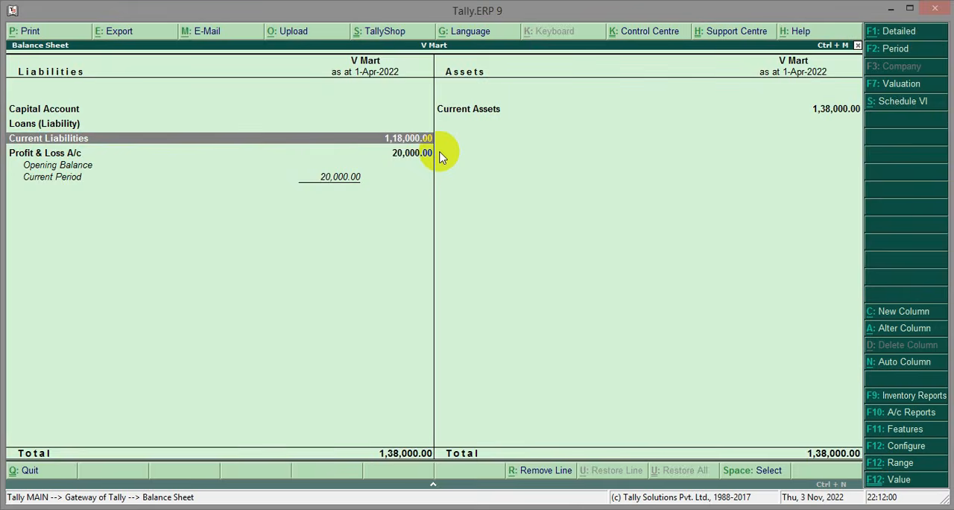
{"action": "key", "text": "Return"}
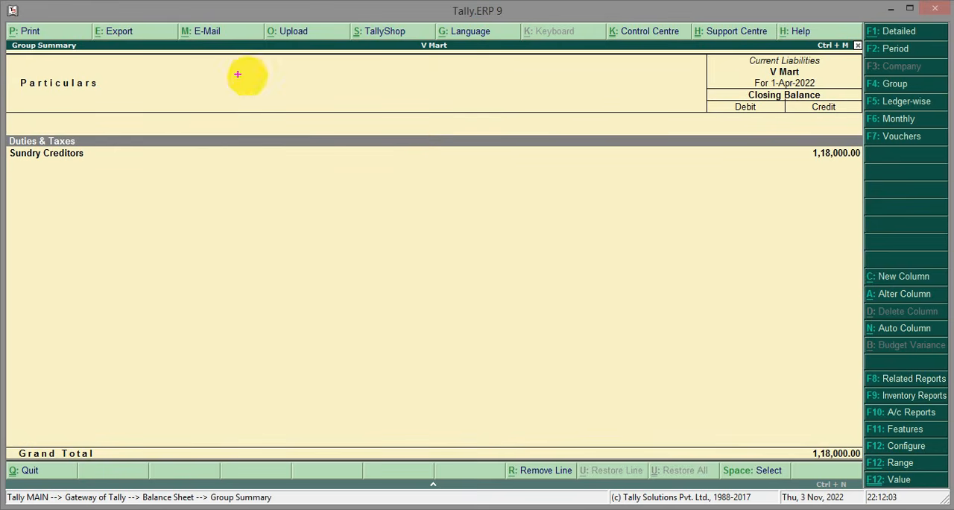
{"action": "mouse_move", "coordinate": [9, 128]}
{"action": "left_mouse_down"}
{"action": "mouse_move", "coordinate": [49, 141]}
{"action": "mouse_move", "coordinate": [386, 153]}
{"action": "mouse_move", "coordinate": [743, 126]}
{"action": "mouse_move", "coordinate": [854, 133]}
{"action": "mouse_move", "coordinate": [868, 136]}
{"action": "mouse_move", "coordinate": [867, 148]}
{"action": "left_mouse_up"}
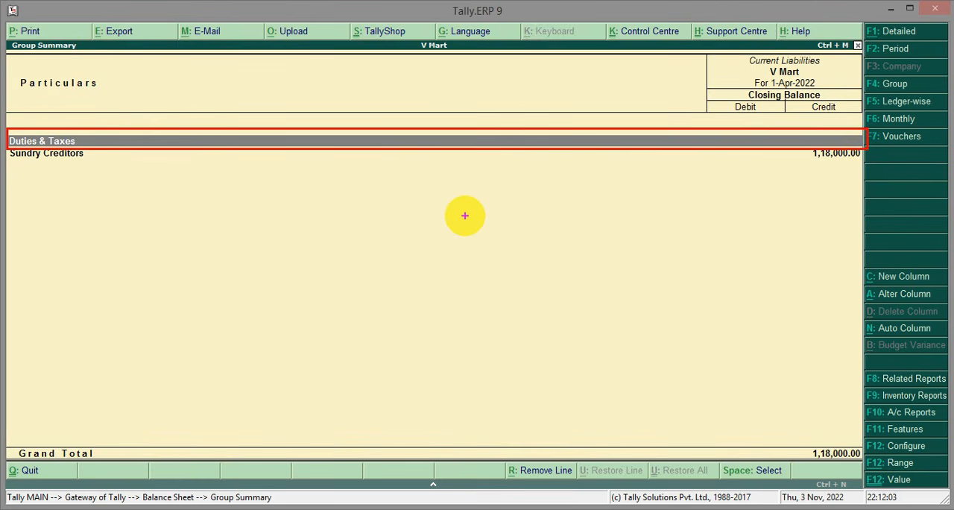